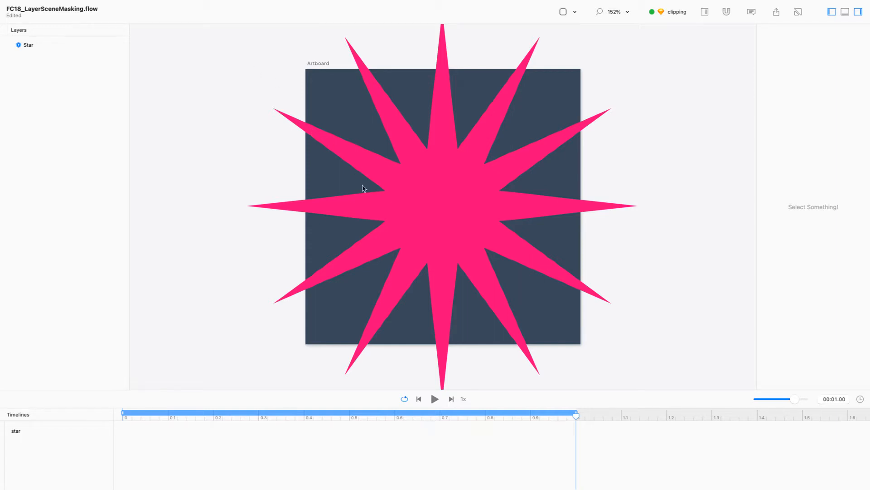
Step: Inspect the star's path points and layer bounds, leaving nothing selected
double_click(428, 210)
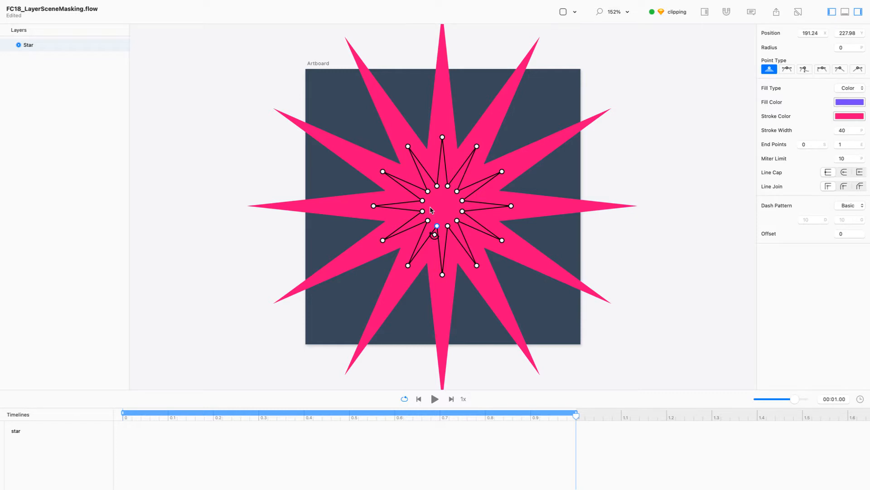
left_click(663, 219)
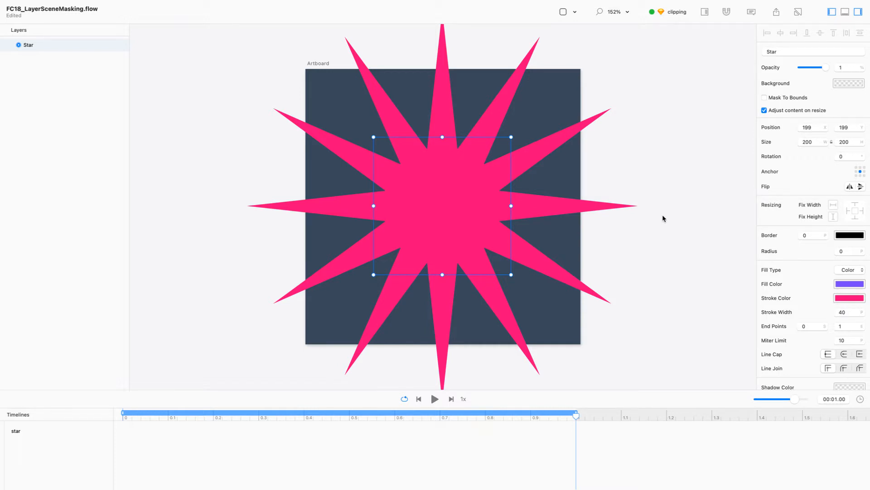
left_click(663, 219)
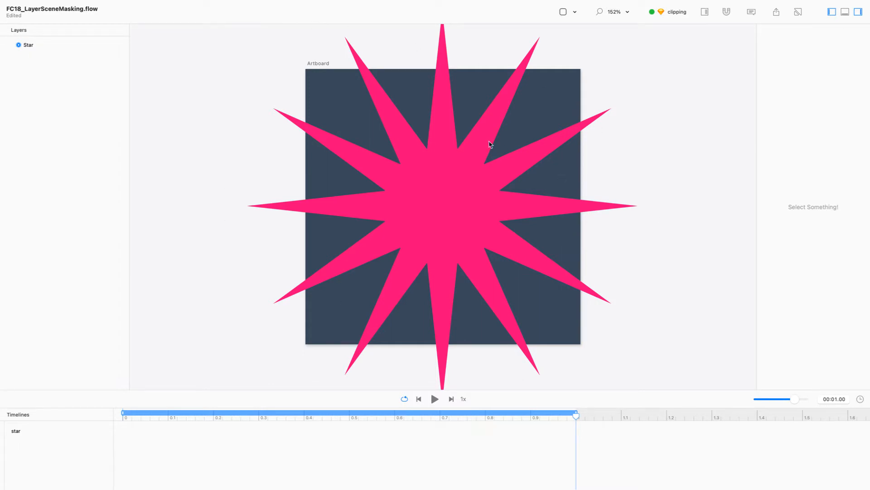
Step: Export the star timeline as HTML to Documents and open the exported Star.html in the browser
key("super+e")
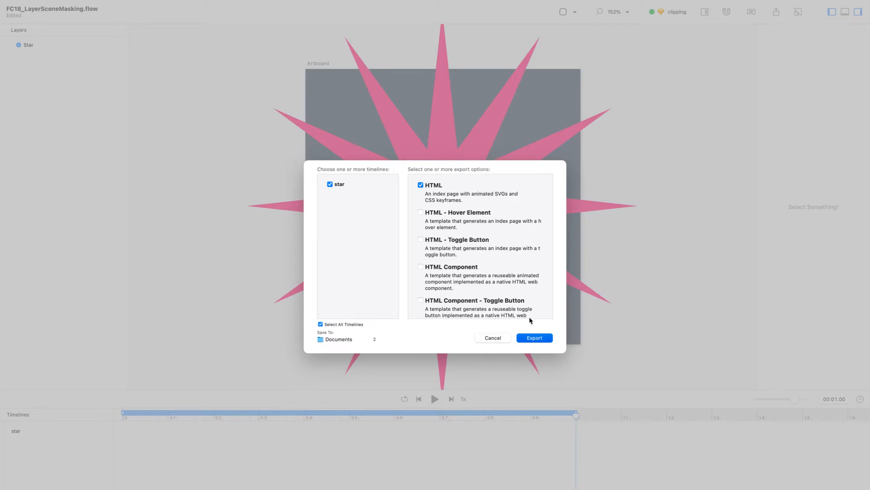
left_click(535, 338)
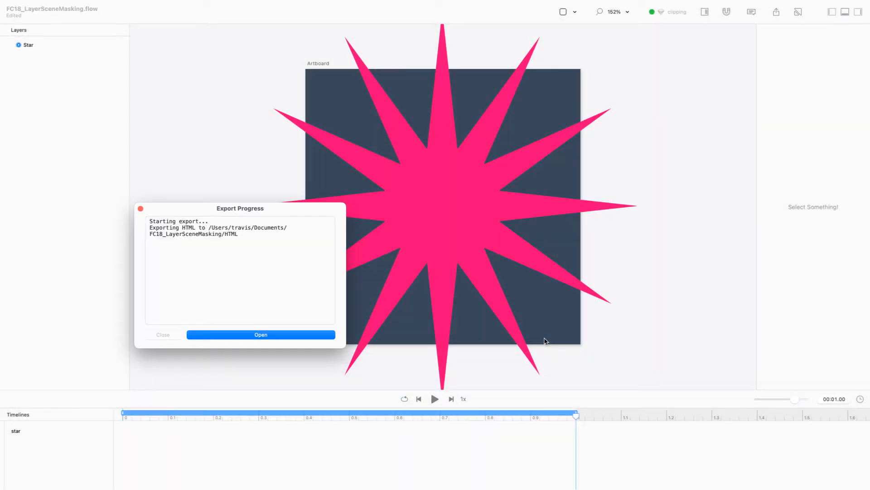
left_click(295, 338)
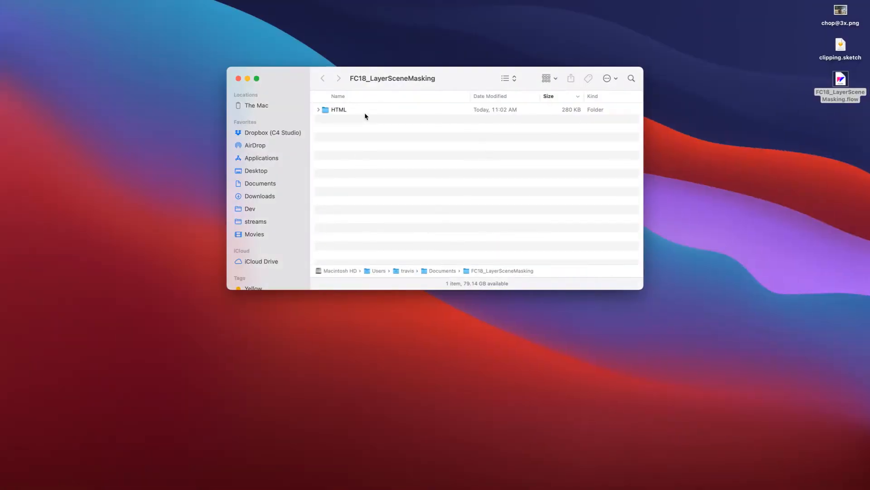
double_click(365, 116)
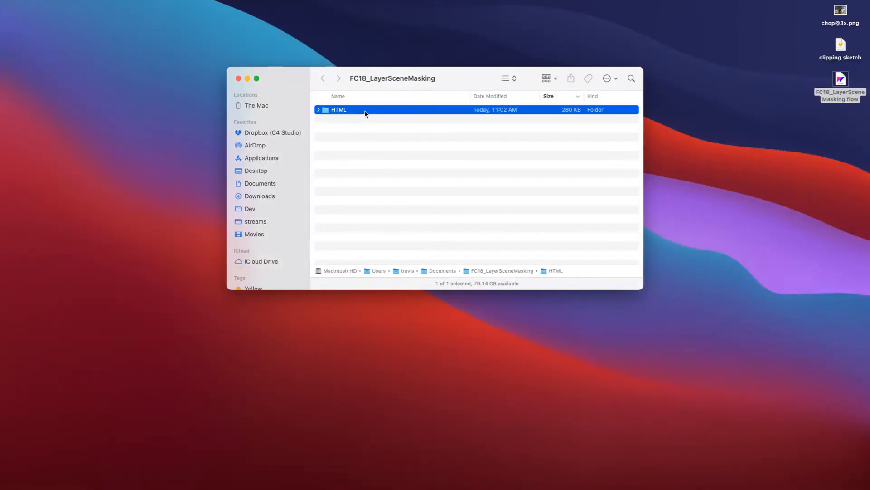
double_click(364, 113)
double_click(359, 153)
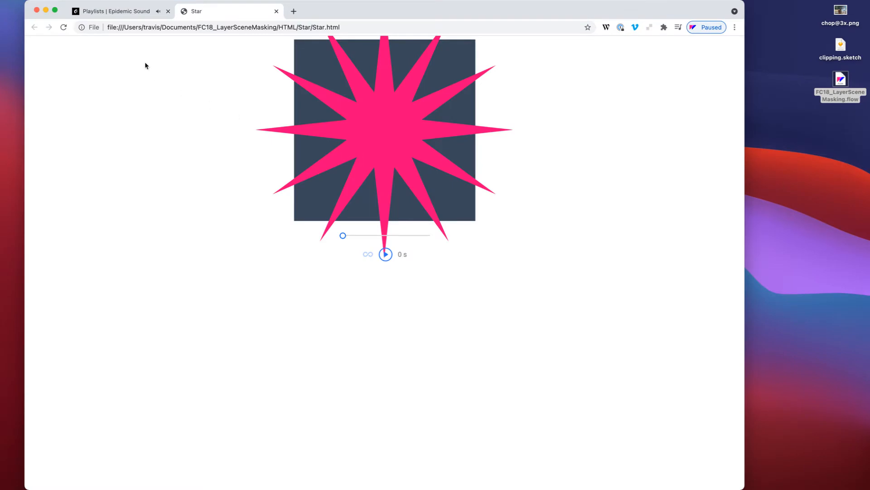
Step: Move the Star page into its own browser window, put the playlist window away and make the Star window full screen
left_click_drag(181, 17, 753, 26)
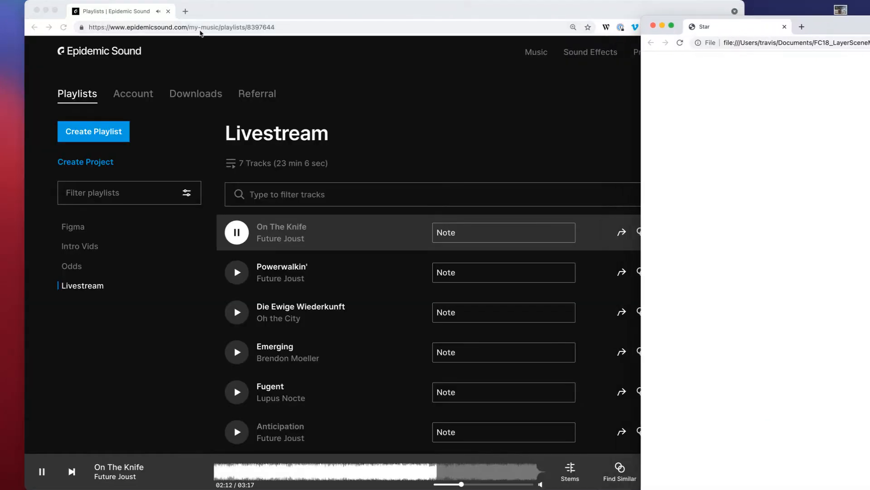
left_click(48, 9)
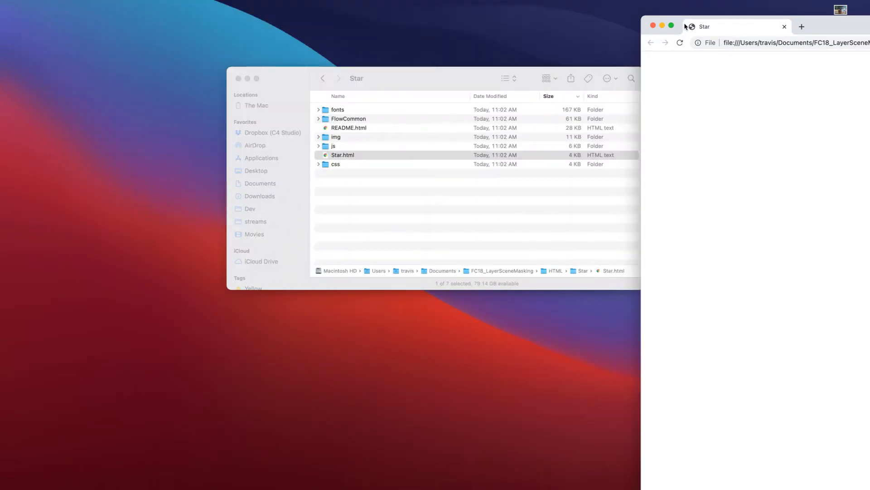
left_click(671, 25)
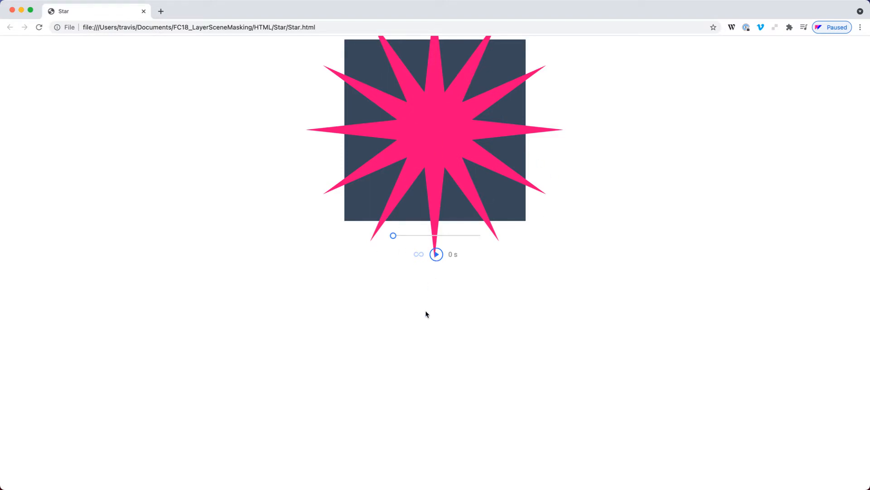
Step: Close the Finder window with the exported files, plus Flow's export progress and welcome windows
key("super+Tab")
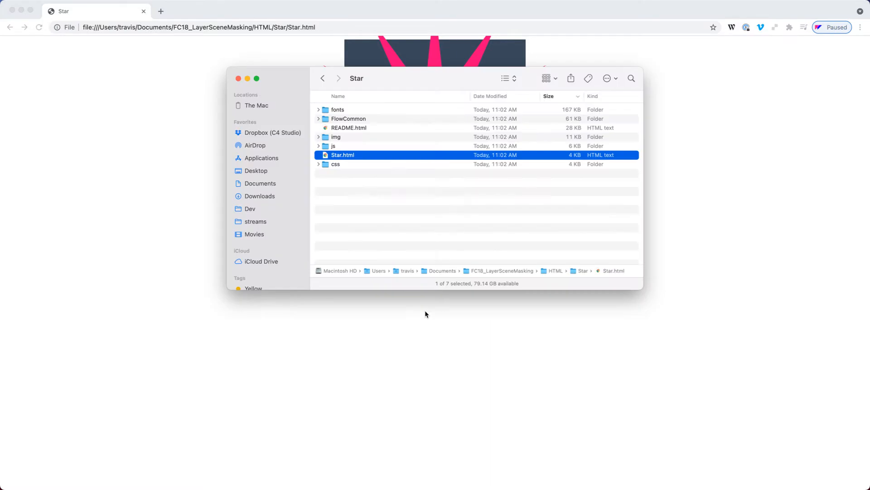
key("super+w")
key("super+Tab")
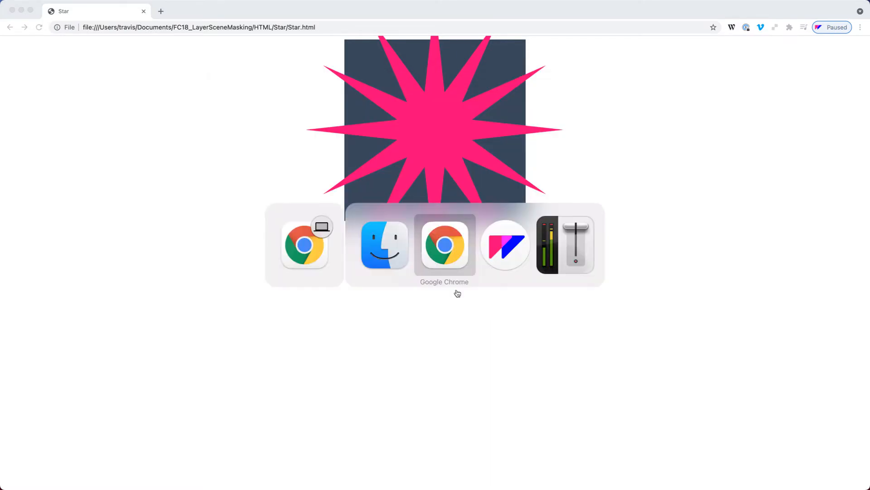
key("super+Tab")
key("super+Tab")
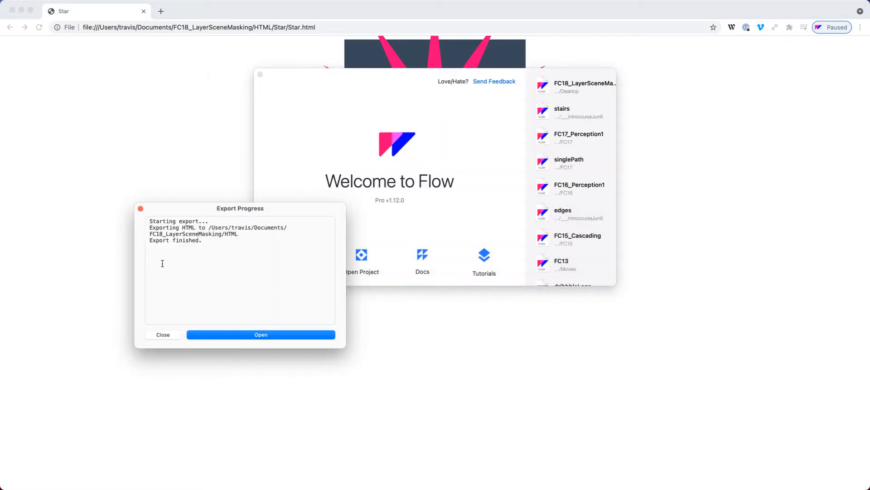
left_click(140, 208)
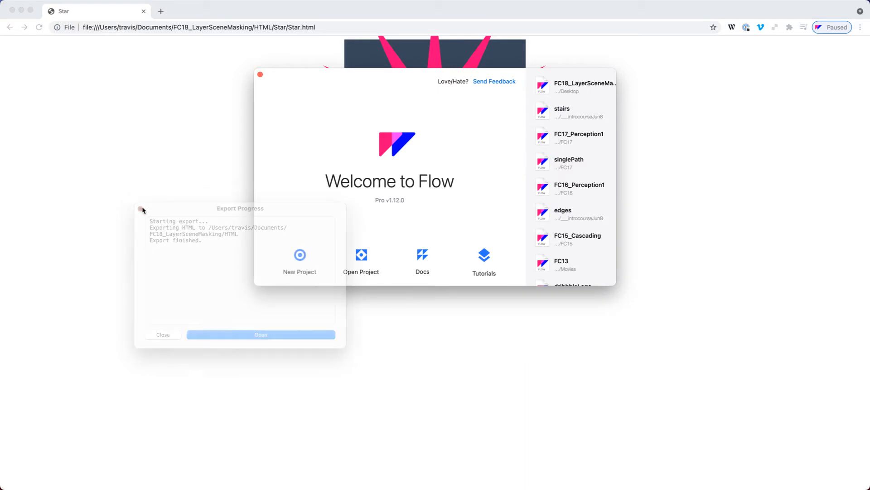
left_click(261, 75)
Step: Return to the FC18_LayerSceneMasking project in Flow and mask the stage to the artboard
key("super+Tab")
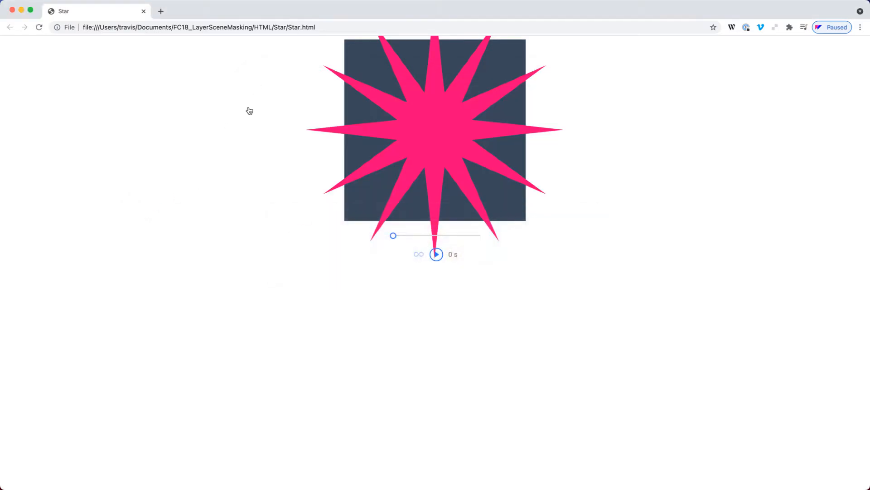
key("super+Tab")
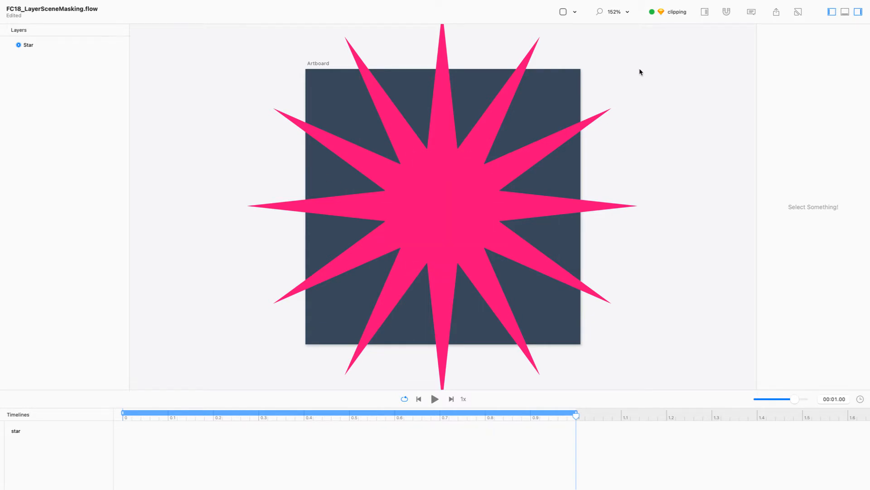
left_click(706, 12)
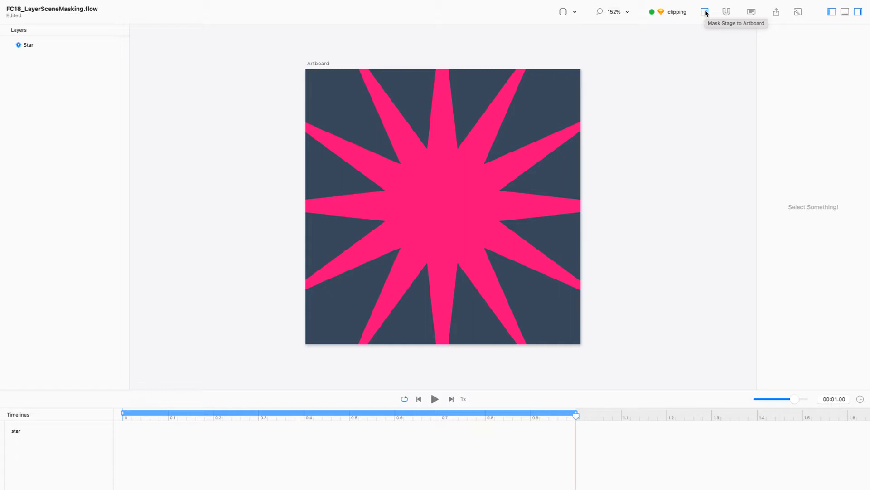
Step: Show the titles under the toolbar items
mouse_move(151, 2)
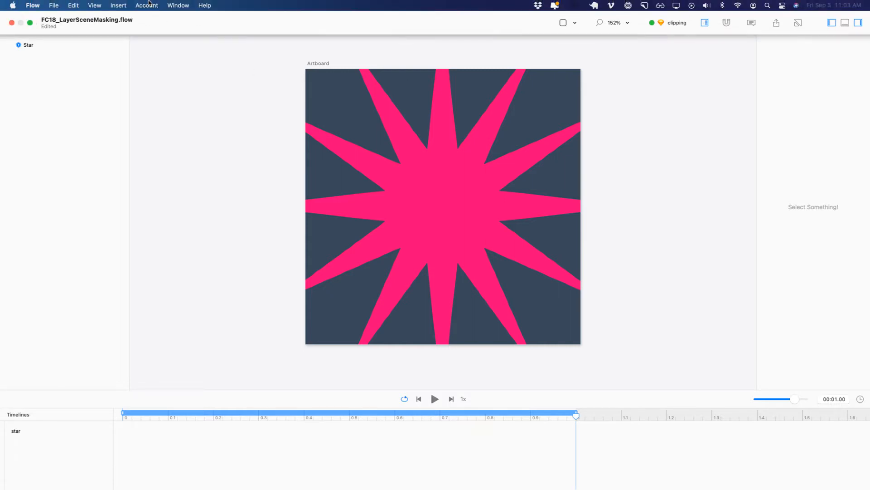
left_click(93, 5)
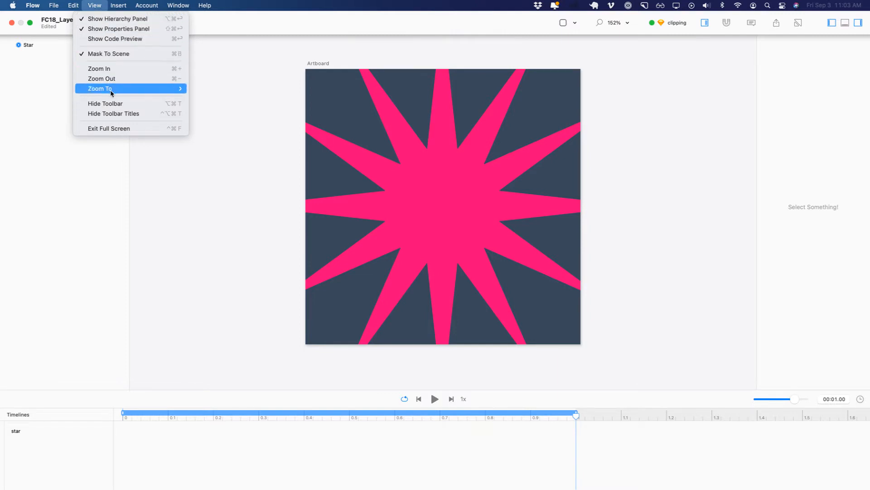
left_click(121, 114)
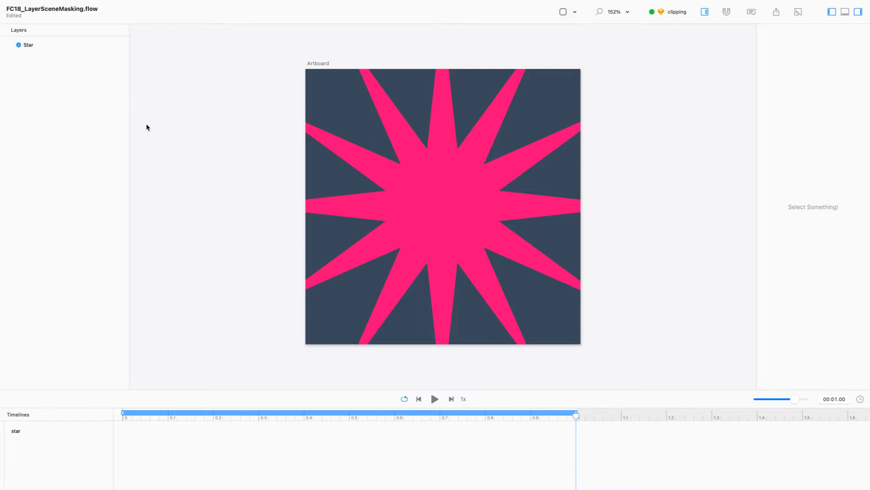
mouse_move(135, 2)
left_click(96, 5)
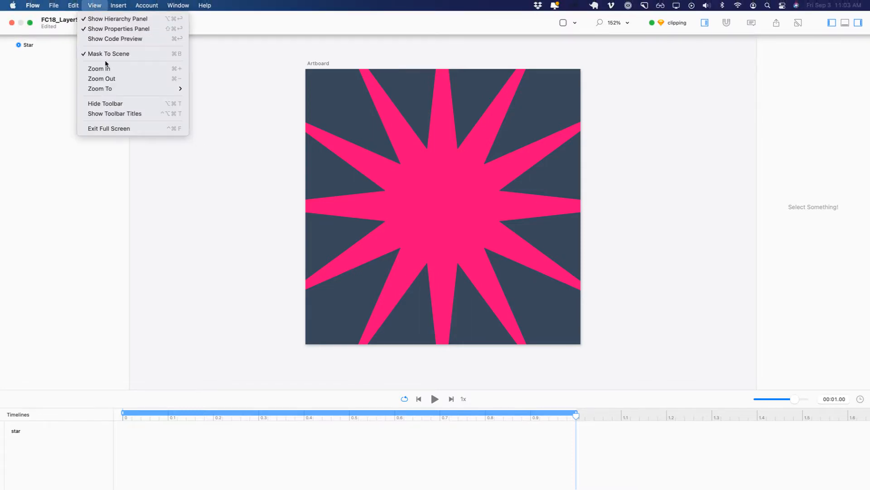
left_click(123, 114)
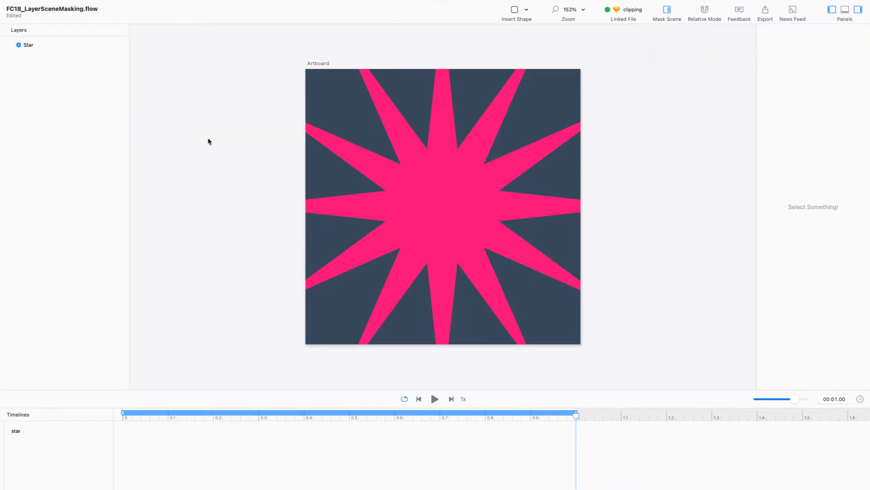
Step: Turn scene masking off and on again, and compare the canvas with the exported page in the browser
left_click(667, 12)
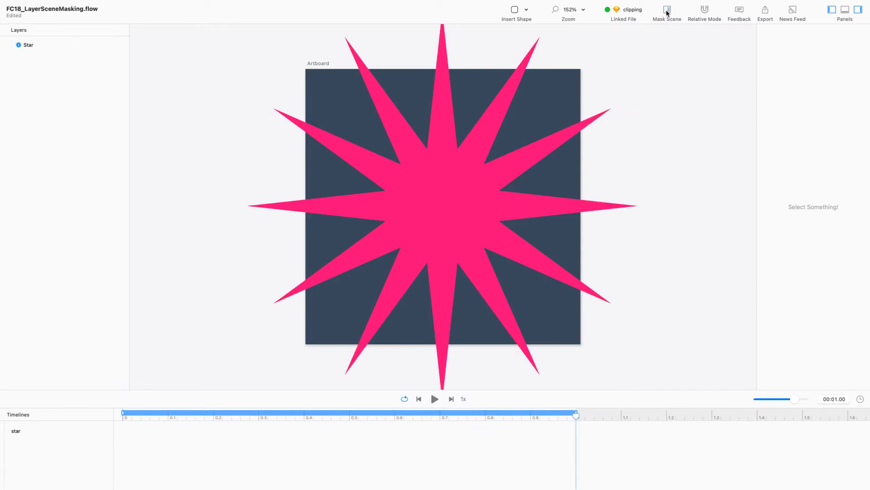
left_click(667, 13)
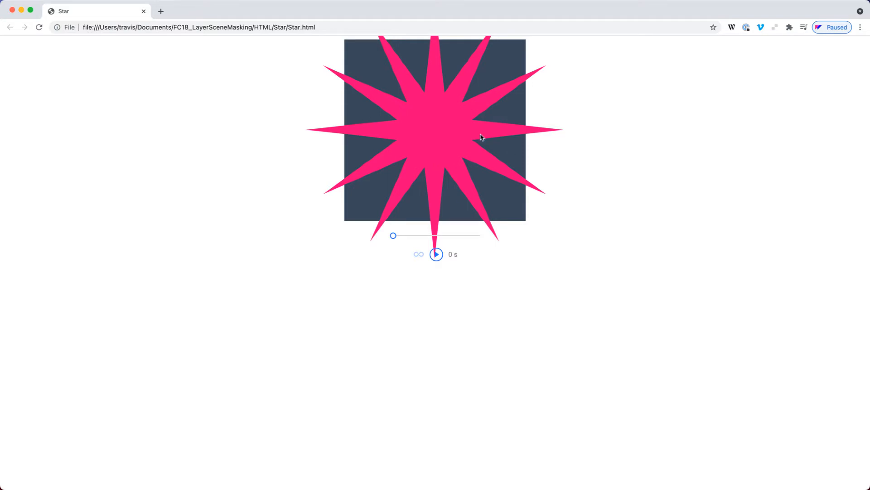
key("ctrl+Right")
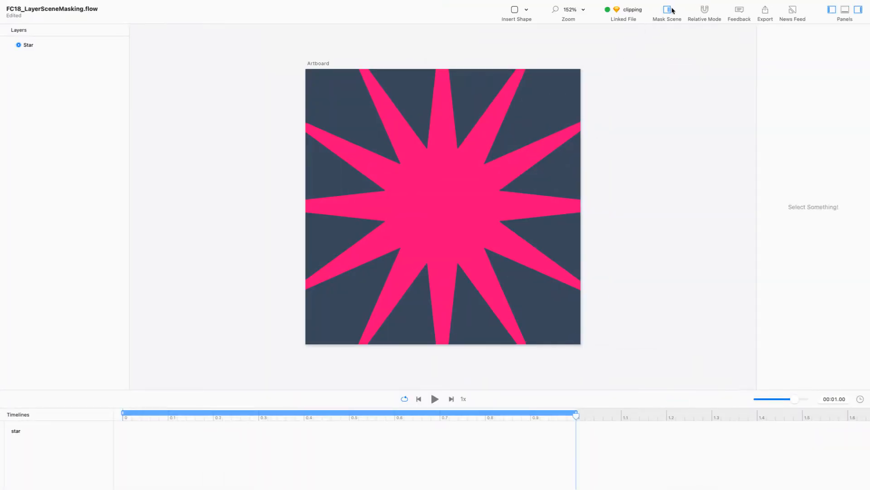
Step: Turn off scene masking, export the star timeline as HTML to Documents again, and close the export progress window
left_click(668, 13)
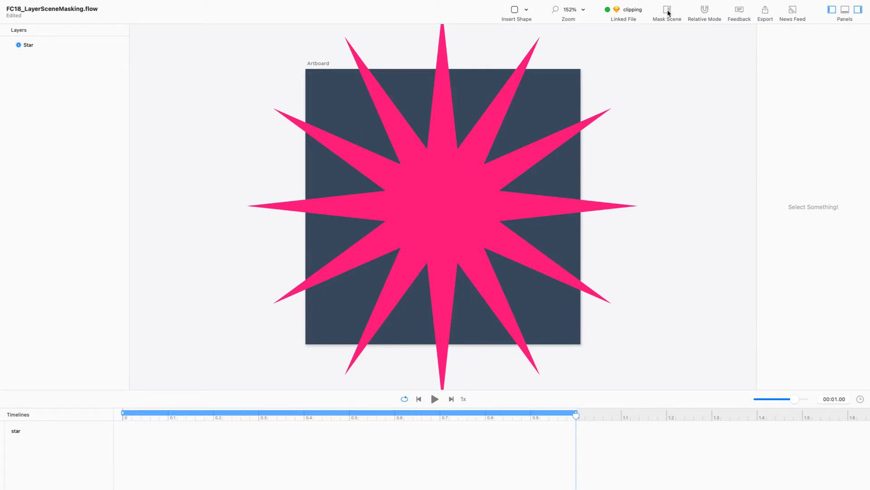
key("super+e")
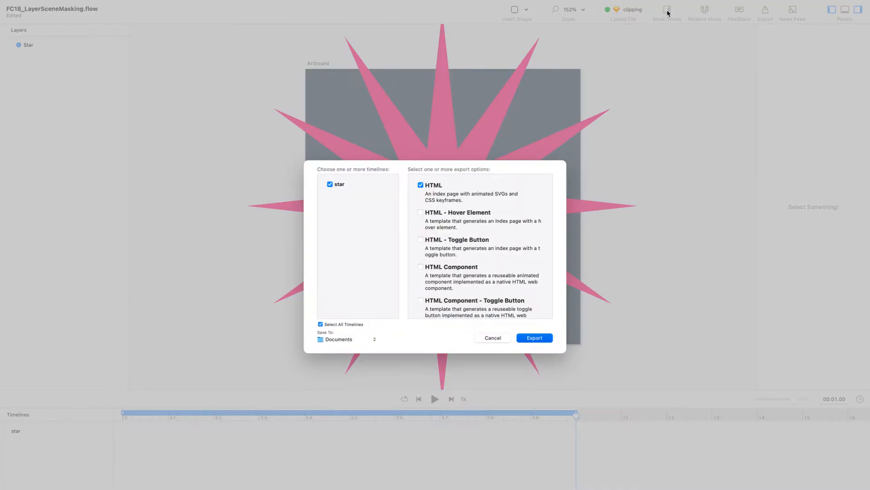
key("Return")
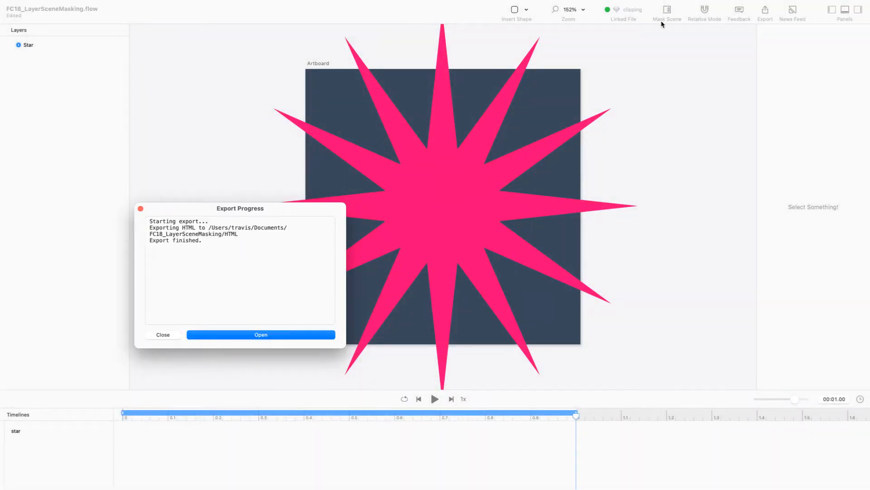
key("Return")
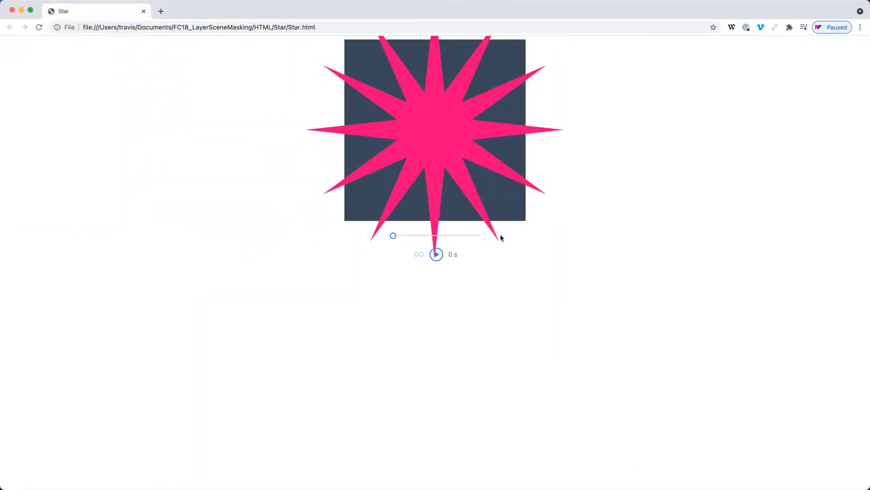
key("super+Tab")
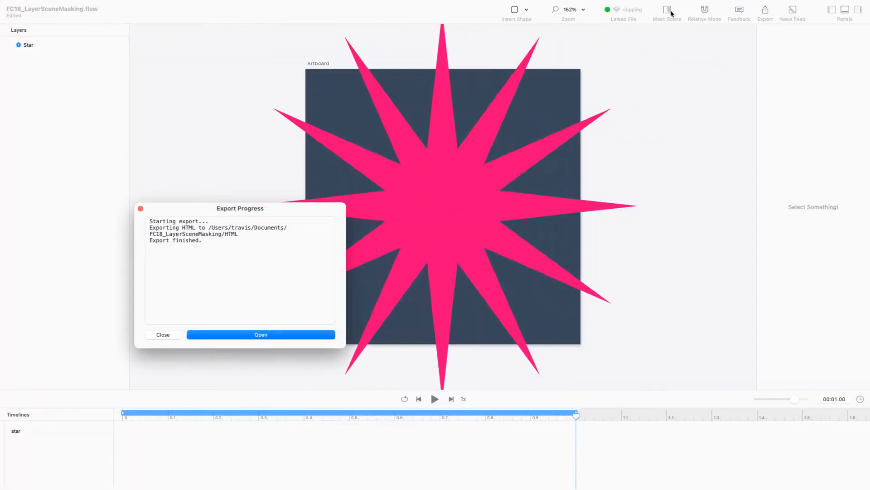
left_click(141, 208)
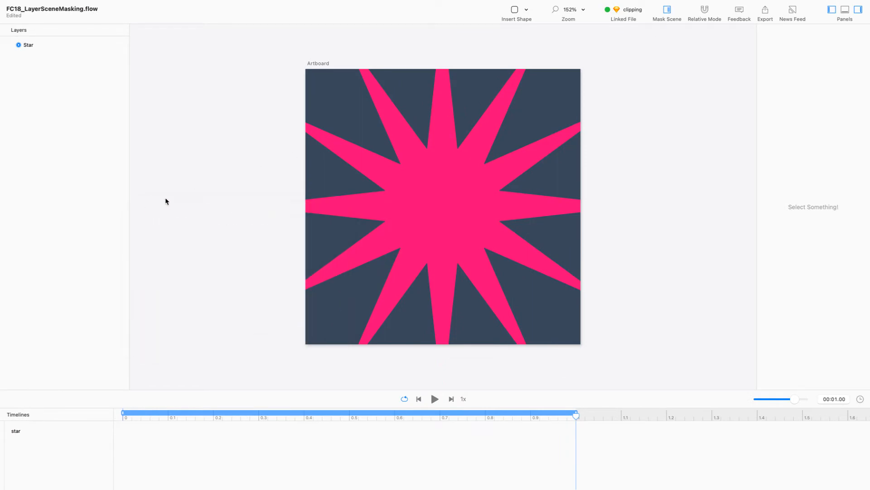
Step: Export the star timeline as HTML to Documents with scene masking on, open the export, and close the progress window
key("super+e")
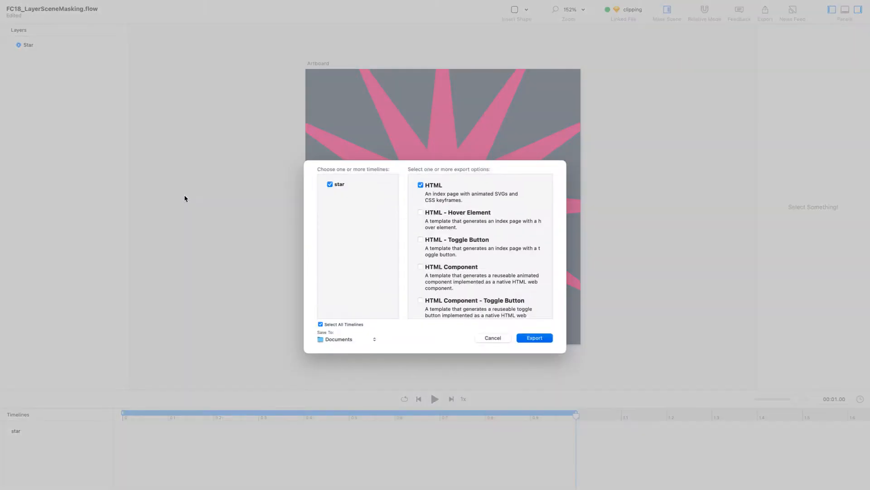
key("Return")
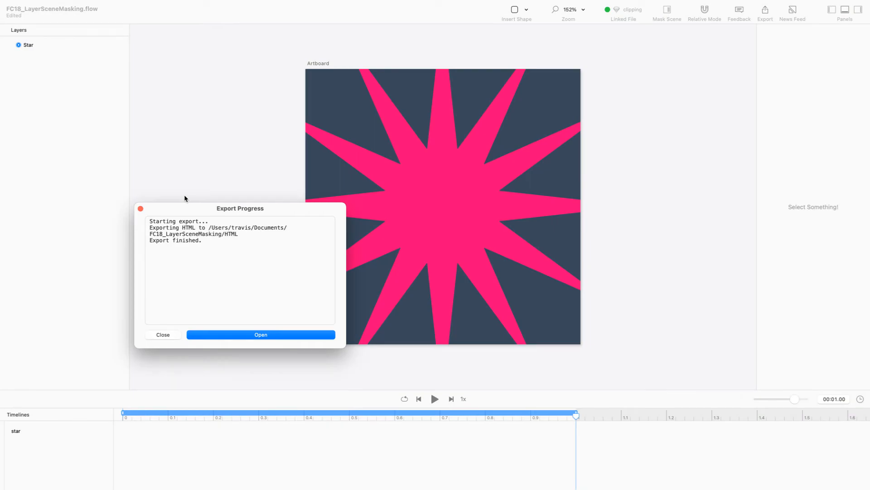
key("Return")
left_click(140, 209)
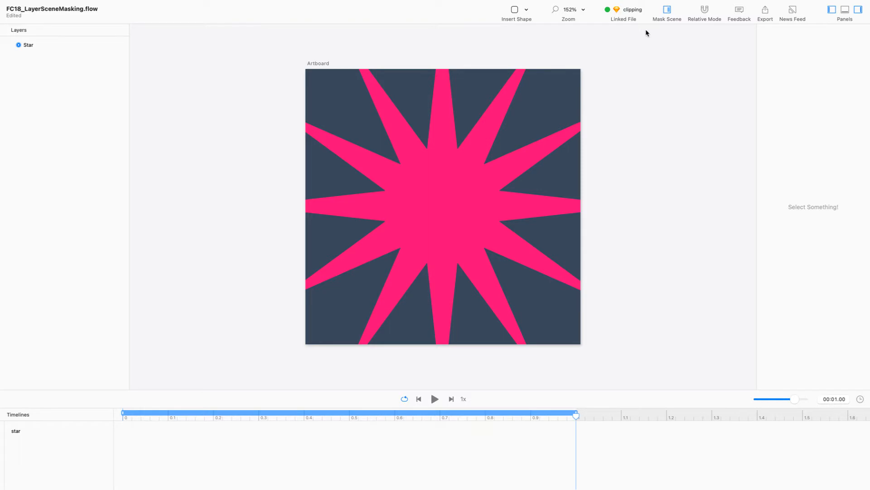
Step: Turn scene masking off and on again, and inspect the star's path points before returning to layer selection
left_click(667, 10)
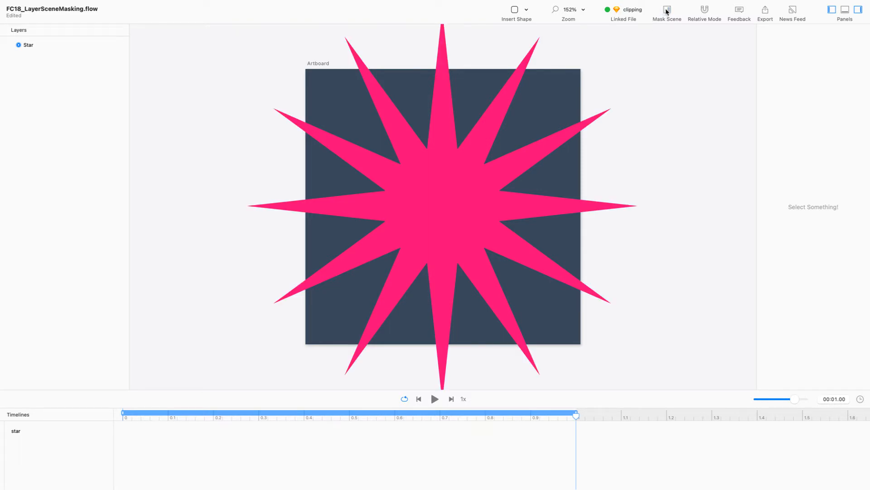
left_click(666, 9)
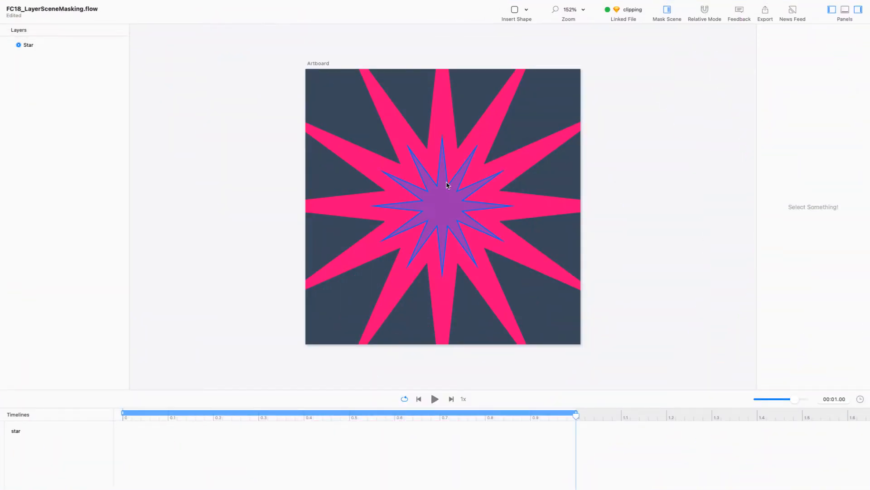
left_click(428, 210)
double_click(428, 210)
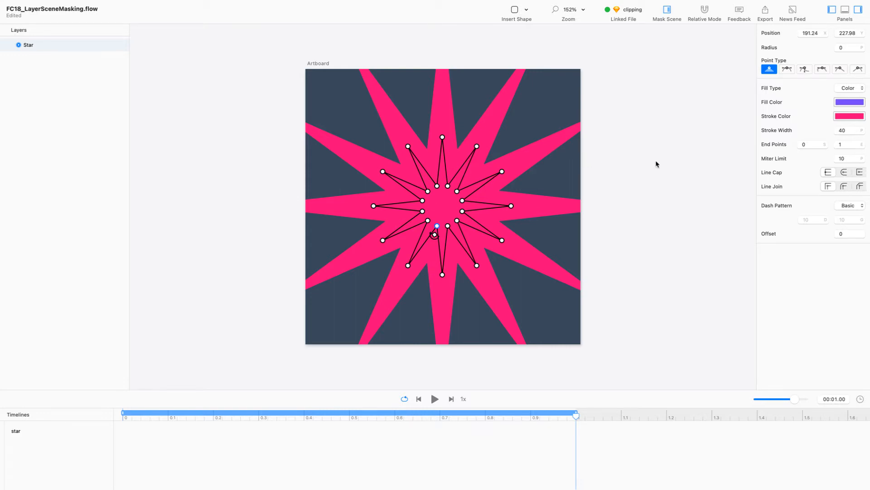
left_click(497, 221)
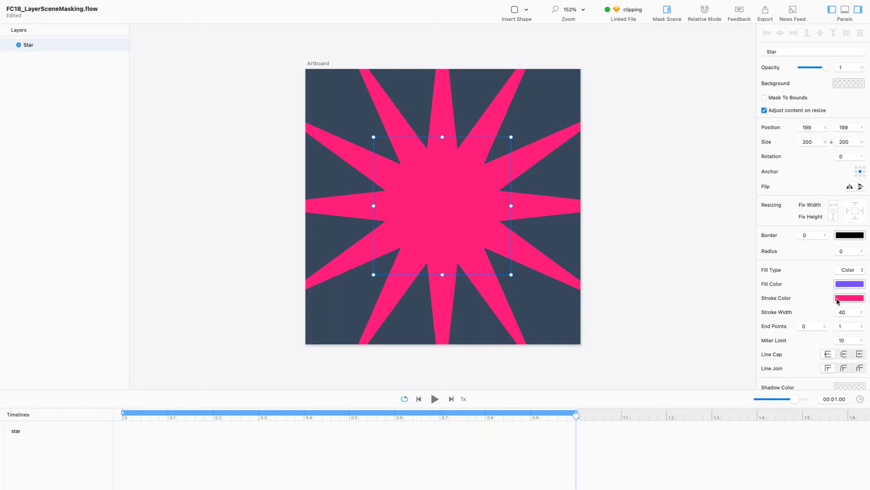
Step: Turn on Relative Mode and set the star's stroke width to 0
key("super+r")
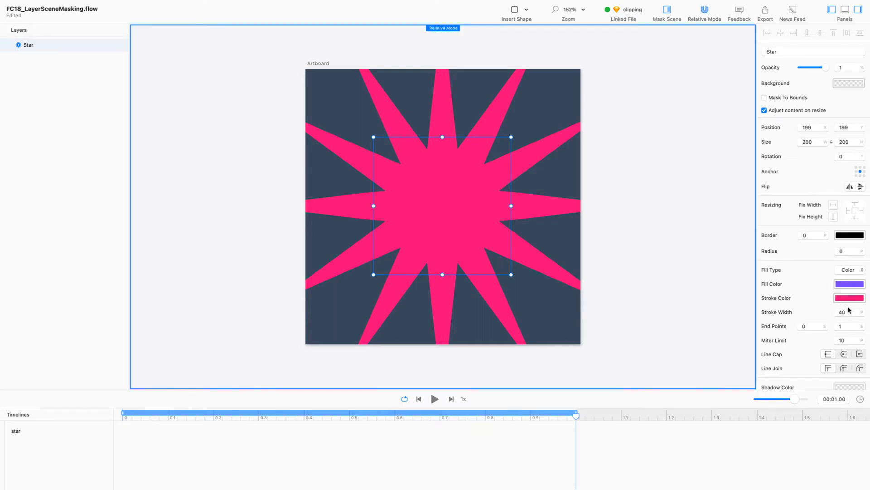
left_click_drag(844, 313, 829, 313)
key("BackSpace")
key("Return")
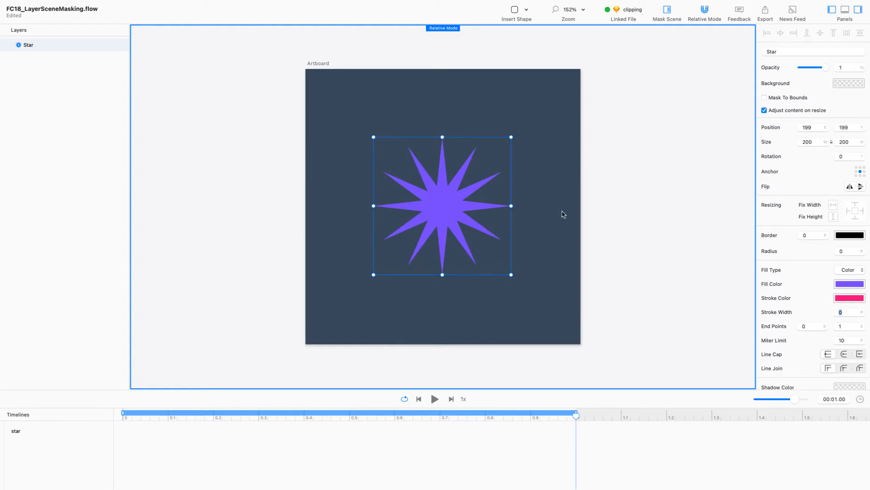
left_click(642, 207)
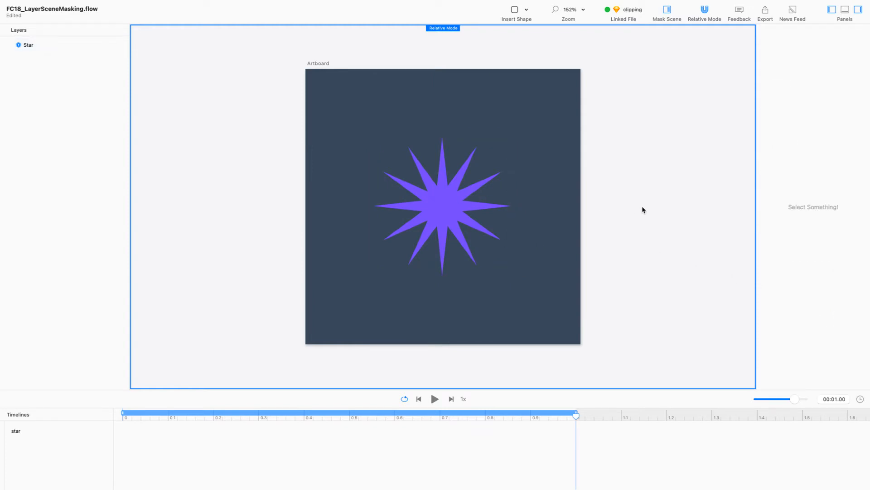
left_click(437, 209)
left_click(706, 290)
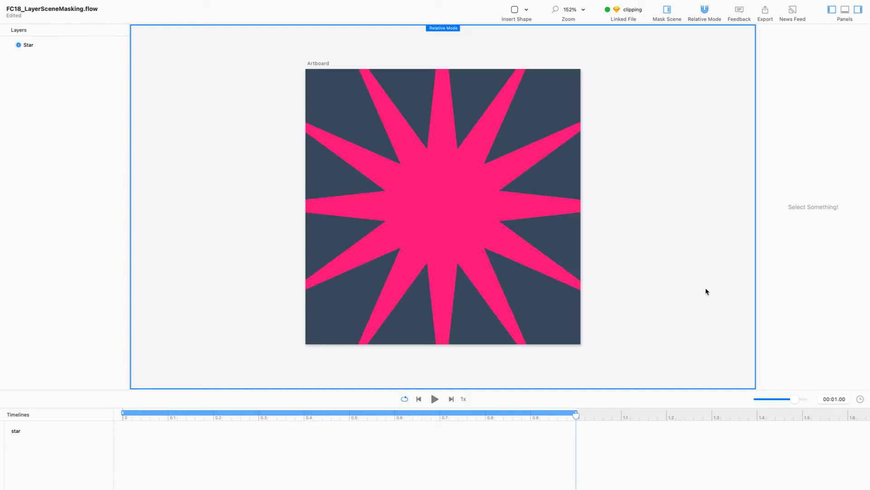
Step: Give the star layer a teal background color and deselect it
left_click(442, 202)
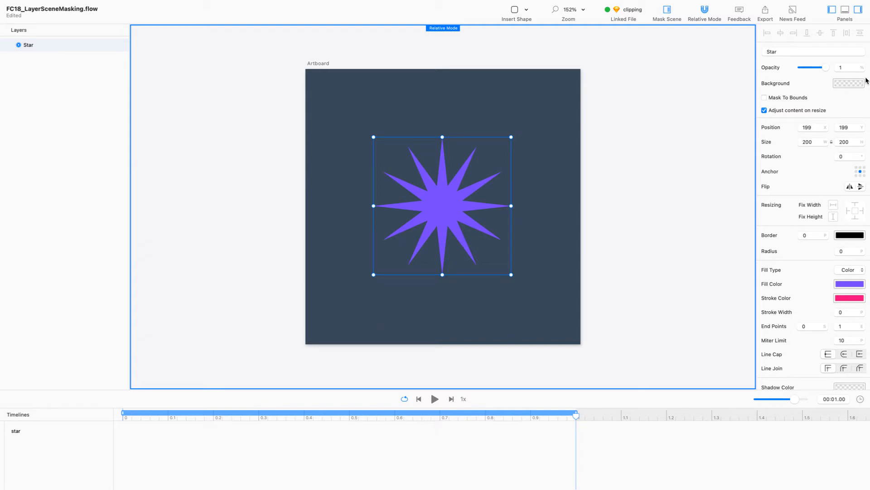
left_click(847, 83)
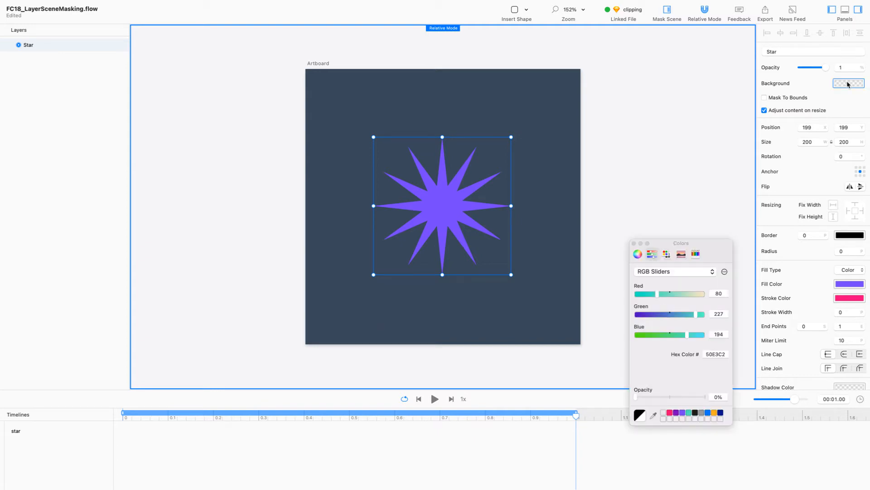
left_click(688, 412)
left_click(633, 244)
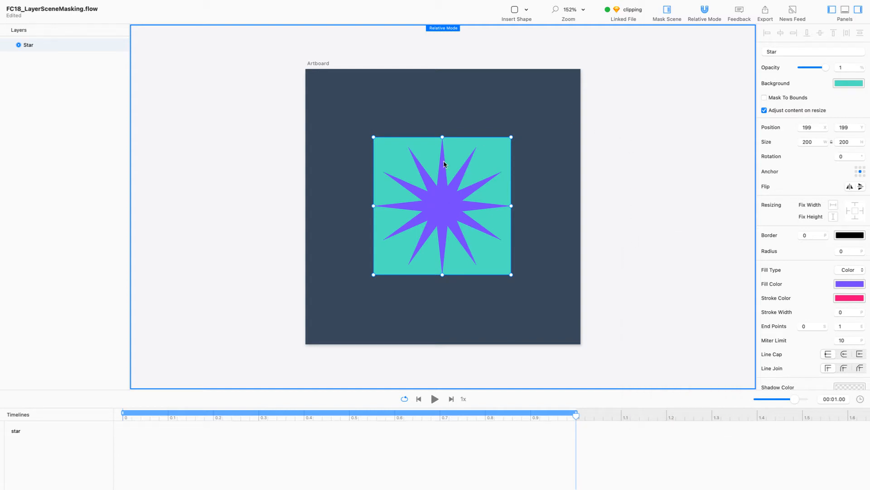
left_click(639, 155)
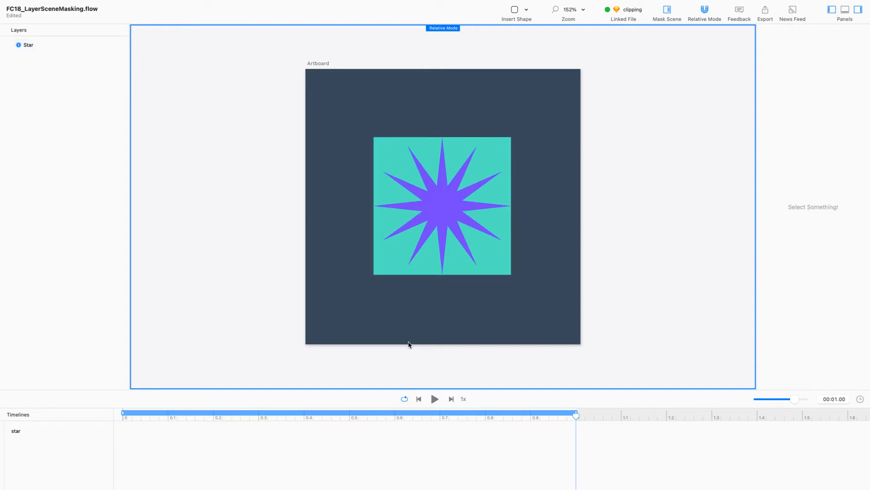
Step: Export the star timeline as HTML, reload the exported page in the browser to check it, and close the export progress window
key("super+e")
key("Return")
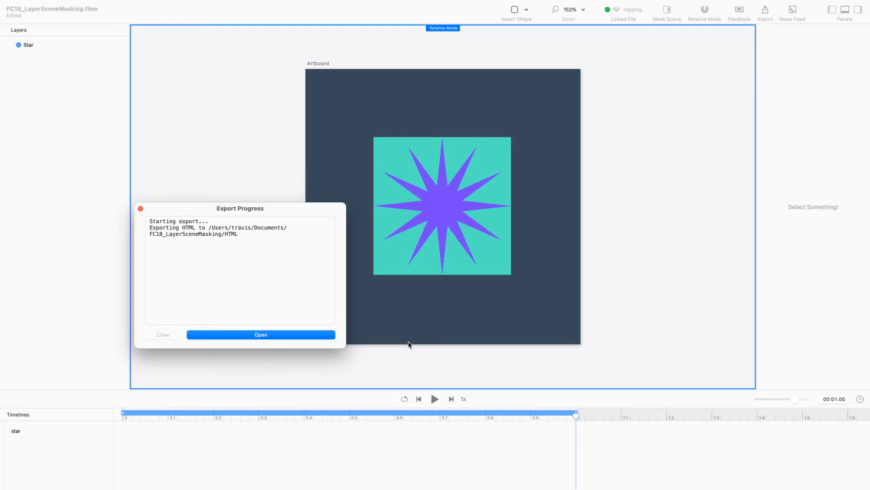
key("super+Tab")
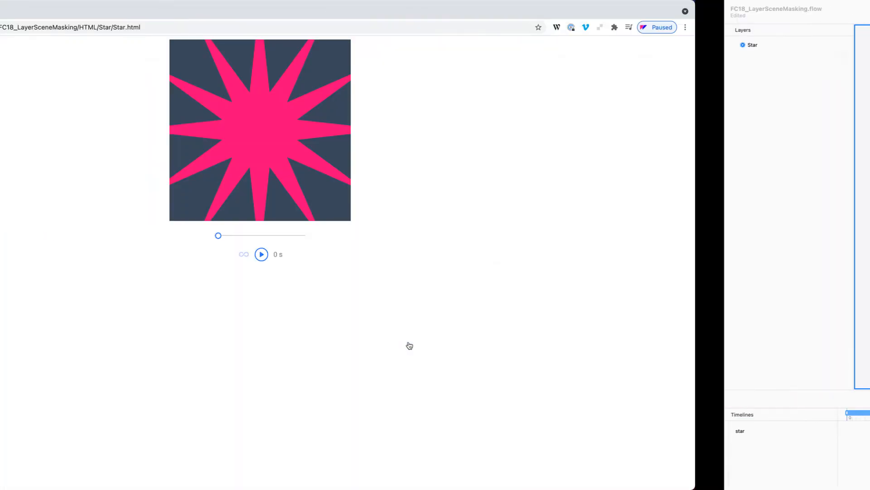
key("super+r")
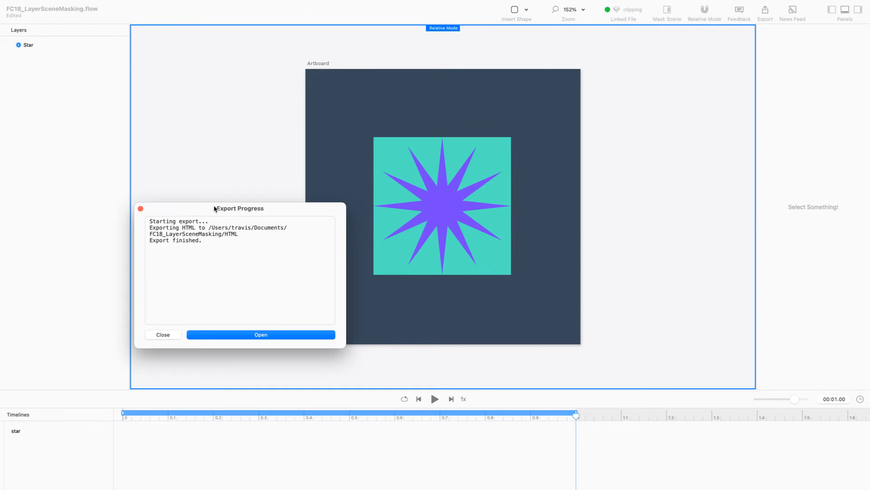
left_click(141, 209)
Step: Set the star's stroke width to 40 and deselect the layer
left_click(417, 205)
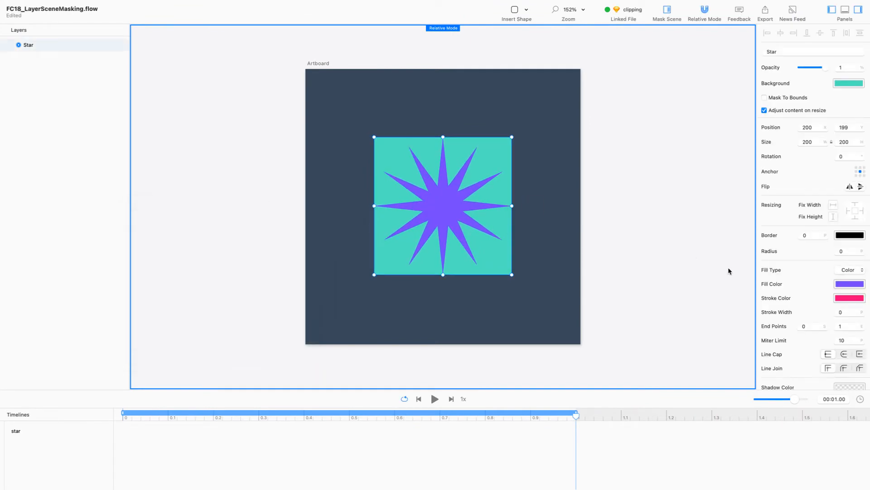
left_click(837, 311)
type("40")
key("Return")
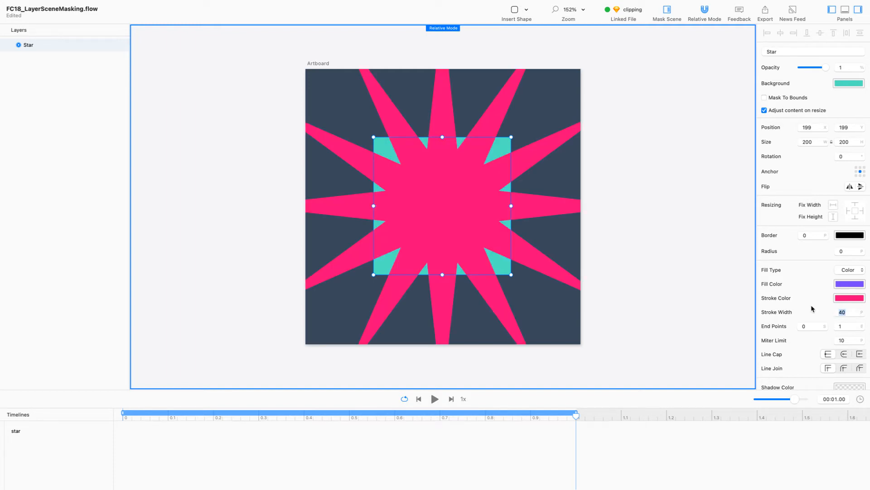
left_click(647, 123)
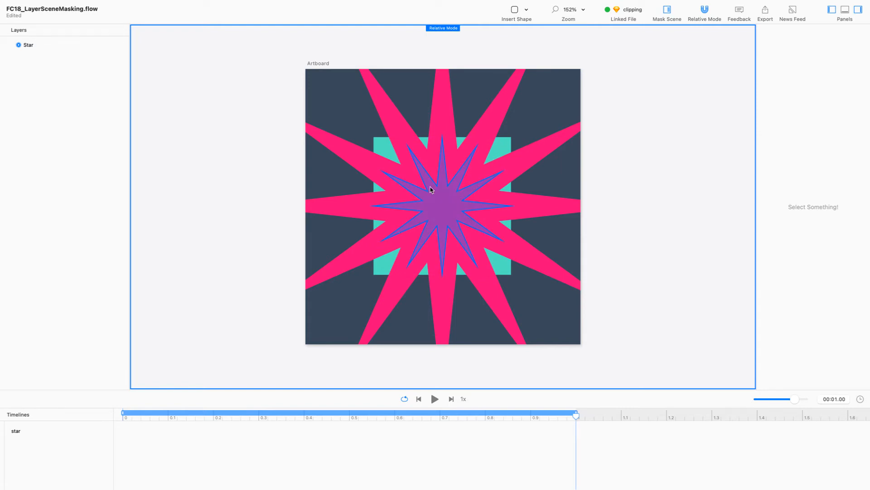
Step: Export the star timeline with its teal background and thick stroke as HTML to Documents, open the export, and close the progress window
key("super+e")
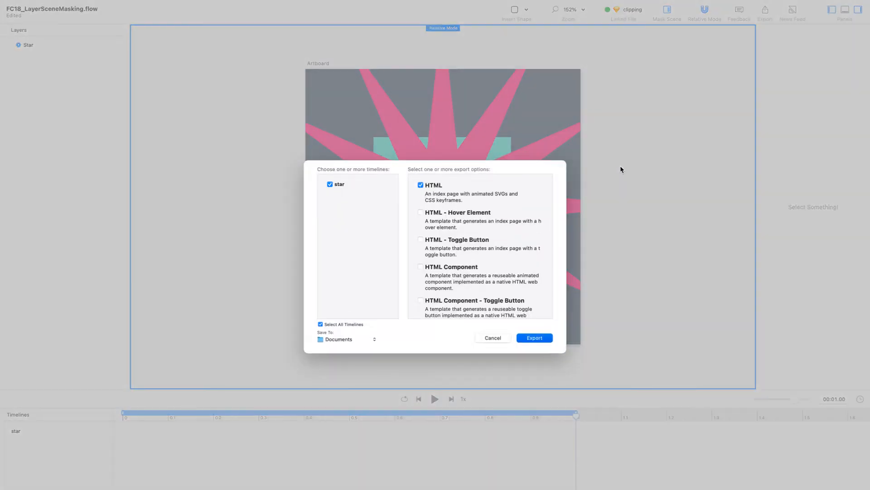
key("Return")
key("Return")
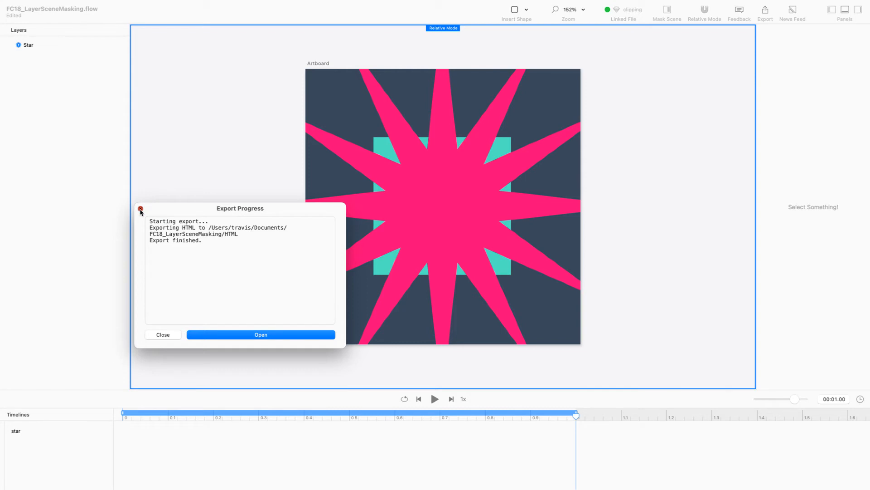
left_click(141, 209)
Step: Mask the star layer to its bounds and deselect it
left_click(452, 207)
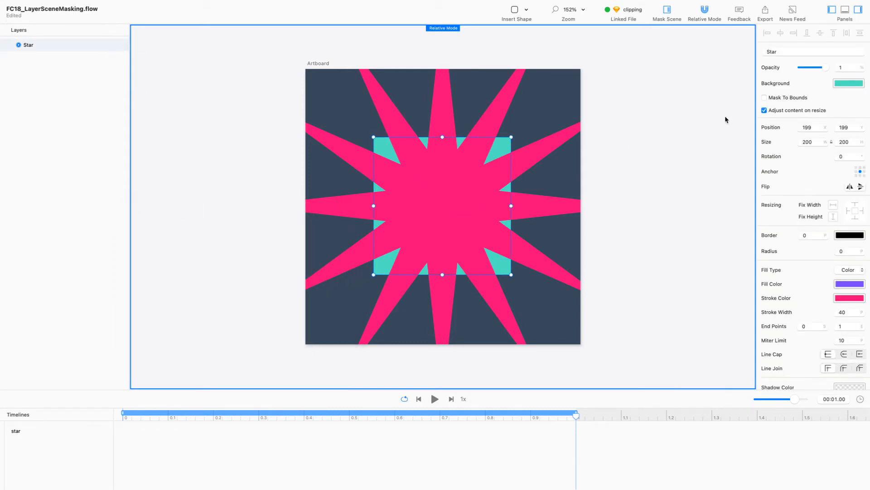
left_click(764, 98)
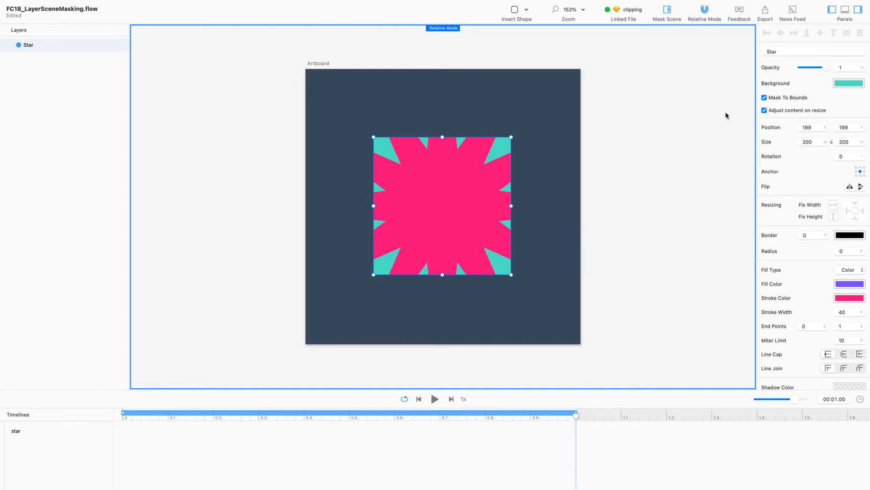
left_click(664, 169)
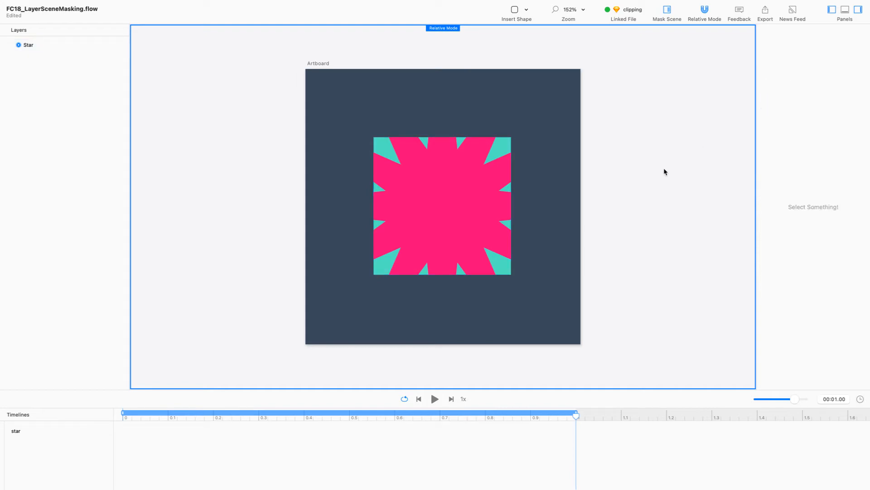
Step: Export the bounds-masked star as HTML, check the exported page in the browser, and return to Flow
key("super+e")
key("Return")
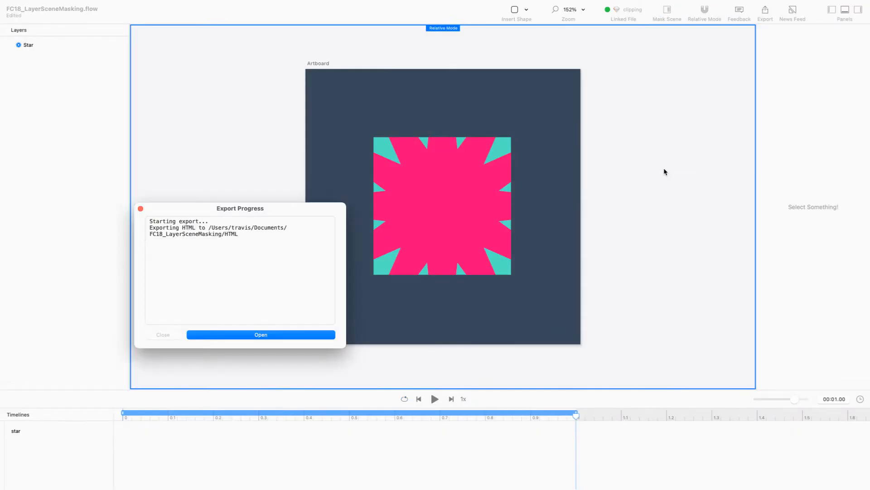
key("Return")
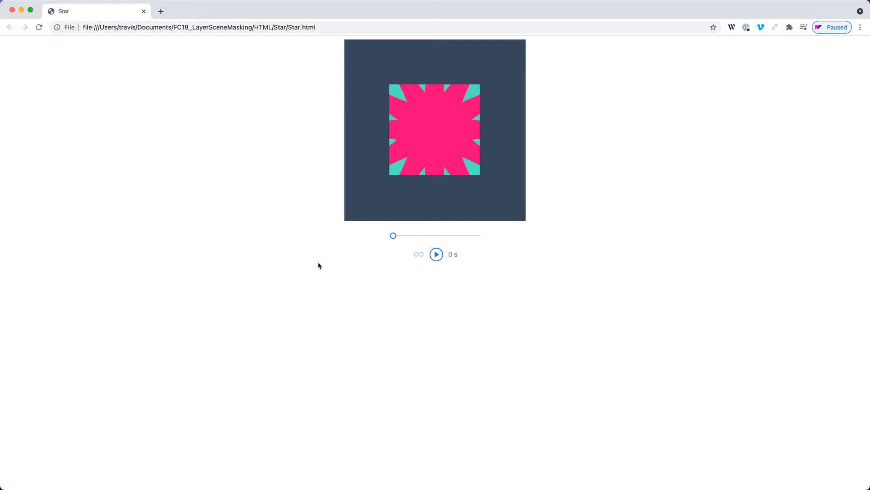
key("ctrl+Right")
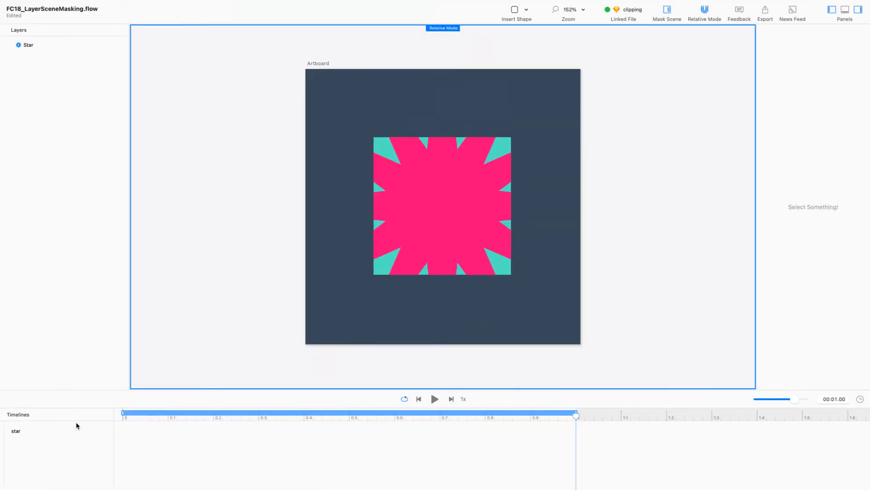
left_click(83, 431)
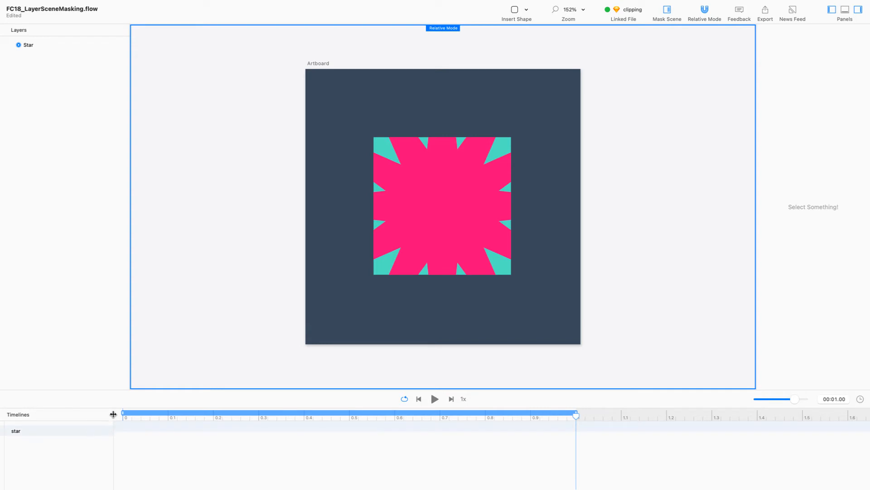
left_click_drag(113, 414, 124, 415)
left_click(118, 415)
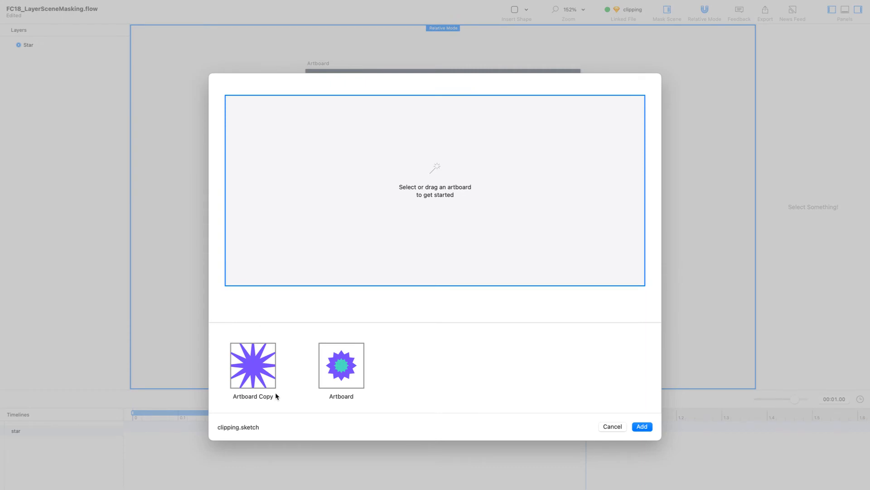
left_click(620, 429)
Step: Create a new empty timeline in the project
mouse_move(101, 3)
left_click(54, 4)
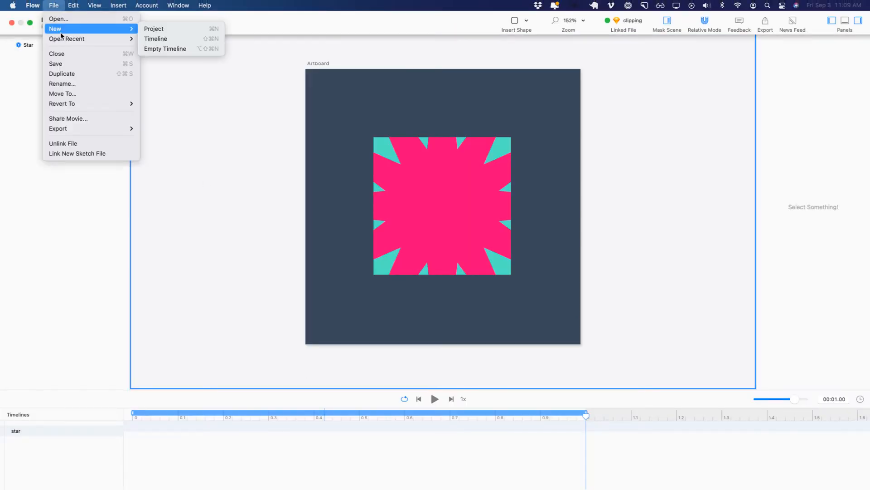
mouse_move(91, 29)
left_click(184, 49)
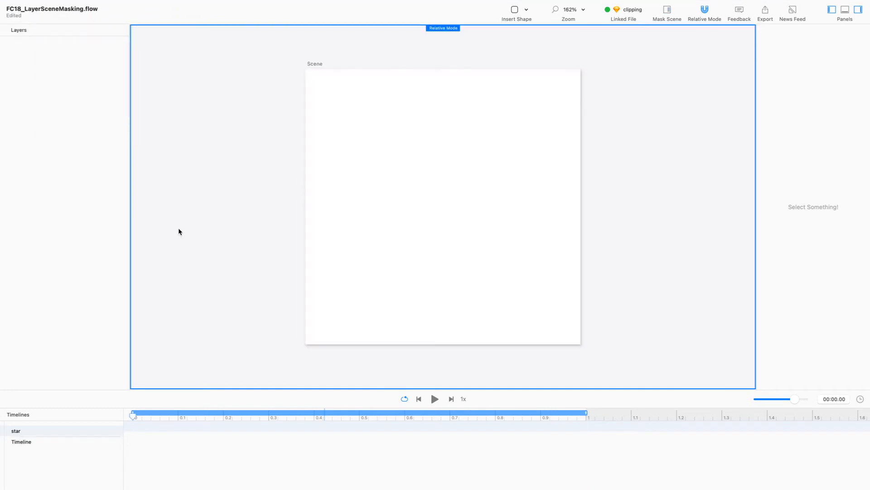
Step: Set the new scene's size to 400 by 400
left_click(322, 66)
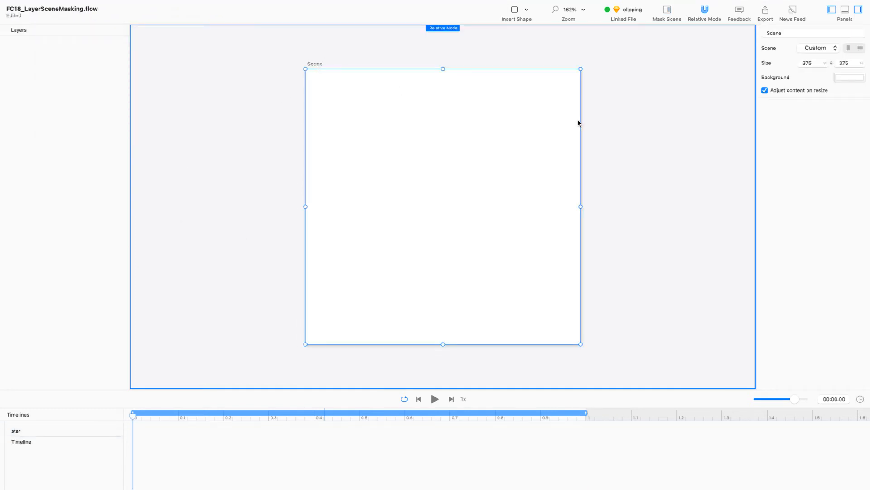
double_click(807, 63)
type("400")
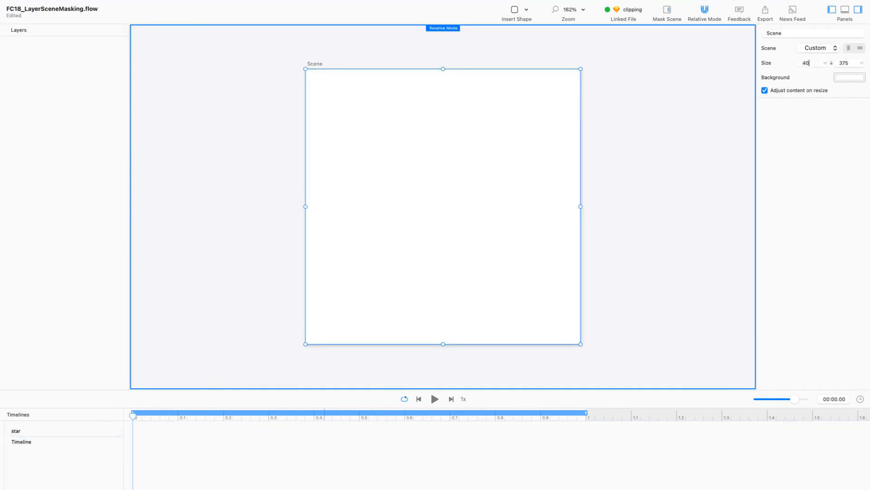
key("Tab")
type("400")
key("Return")
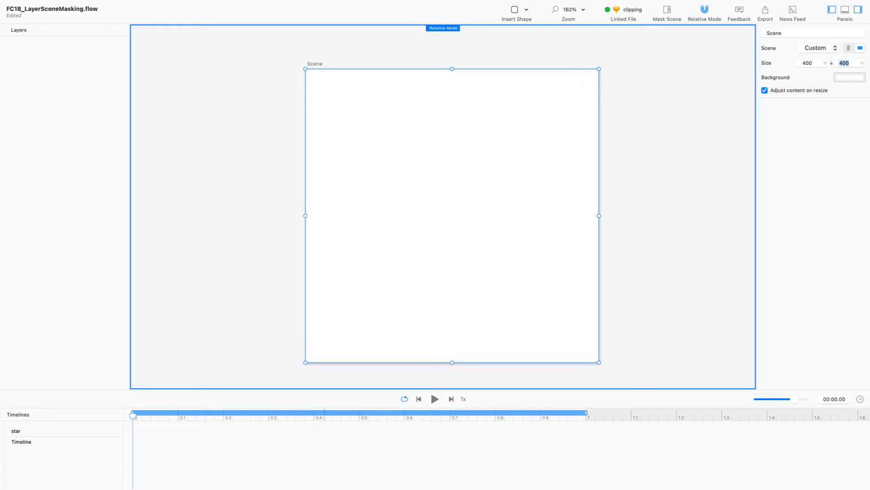
Step: Rename the new timeline as image
left_click(23, 442)
double_click(24, 442)
type("image")
key("Return")
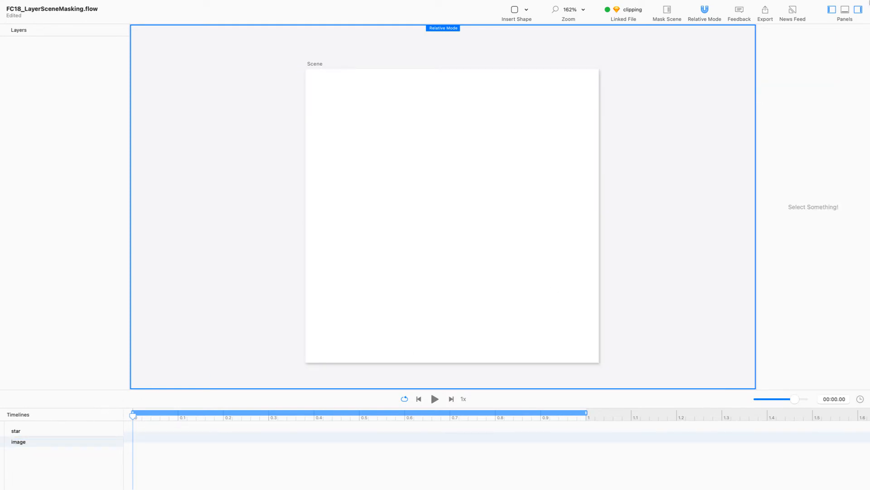
mouse_move(868, 1)
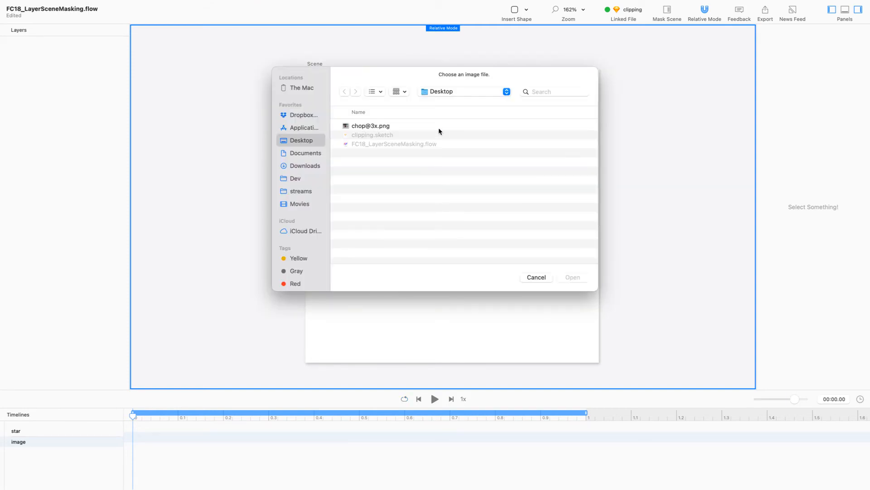
left_click(438, 127)
left_click(569, 278)
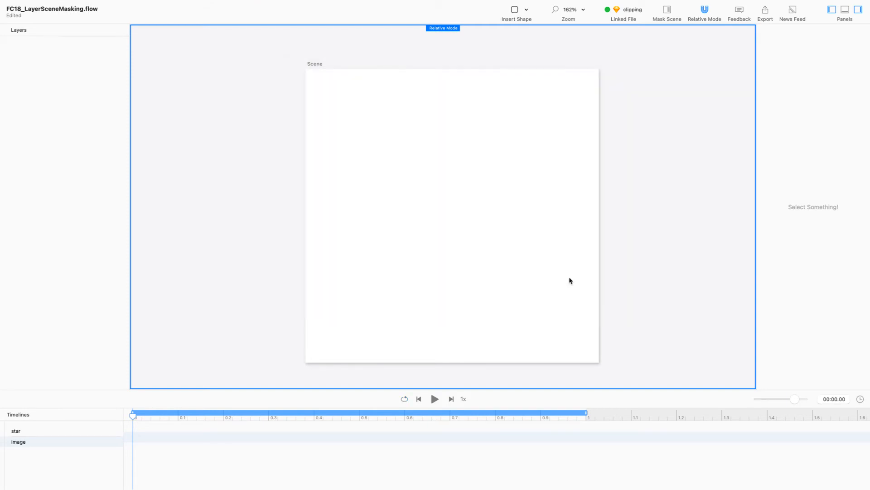
mouse_move(479, 224)
left_mouse_down()
mouse_move(502, 226)
mouse_move(488, 227)
left_mouse_up()
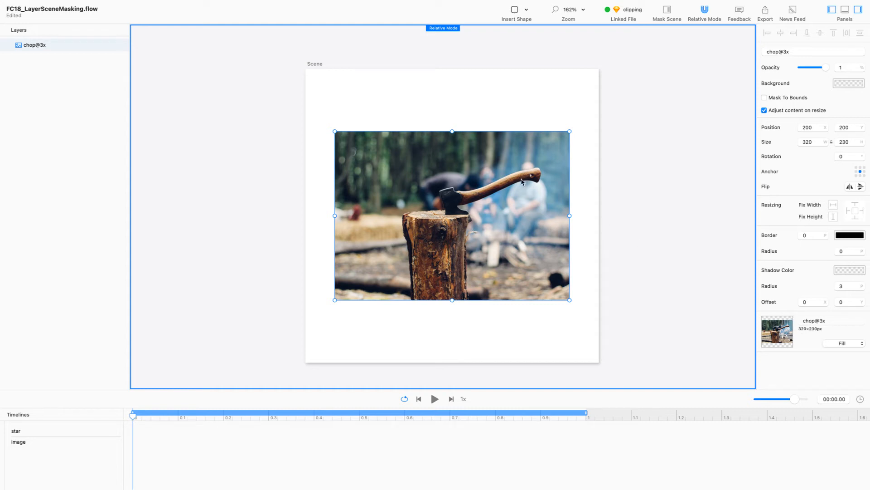
Step: Insert a new layer into the scene above the image and give it a pink FD0178 background
left_click(428, 93)
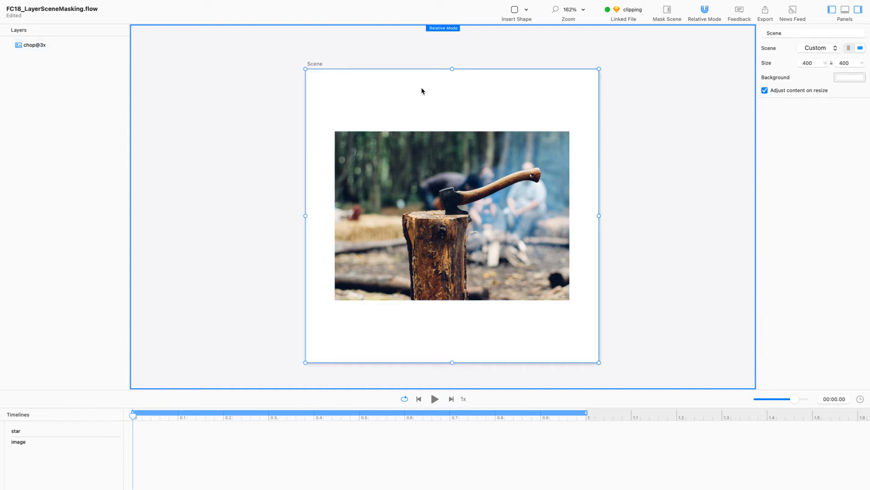
left_click(118, 5)
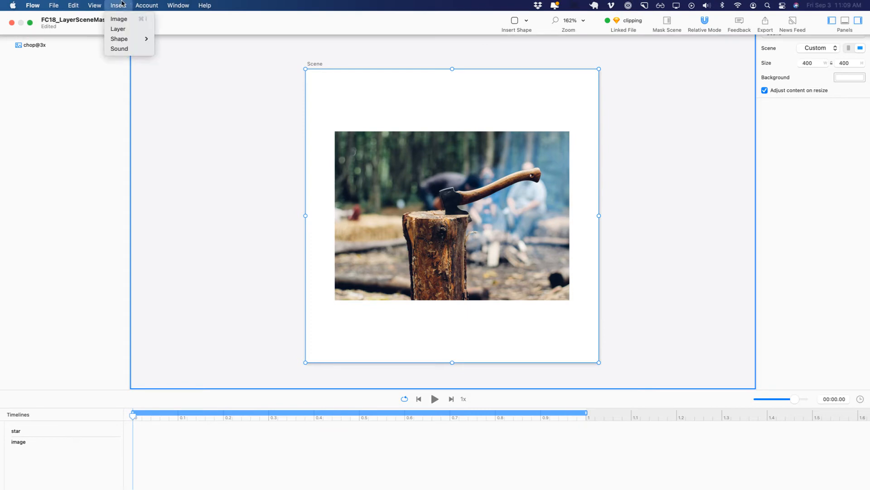
left_click(122, 29)
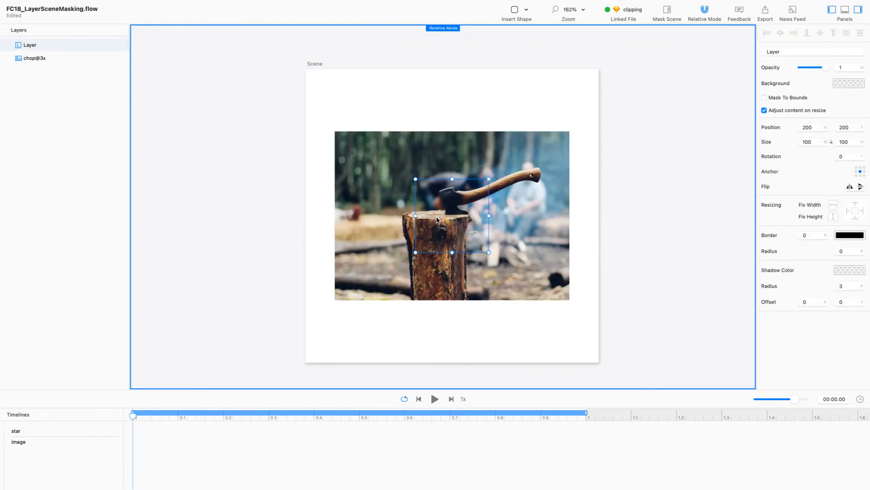
left_click(852, 85)
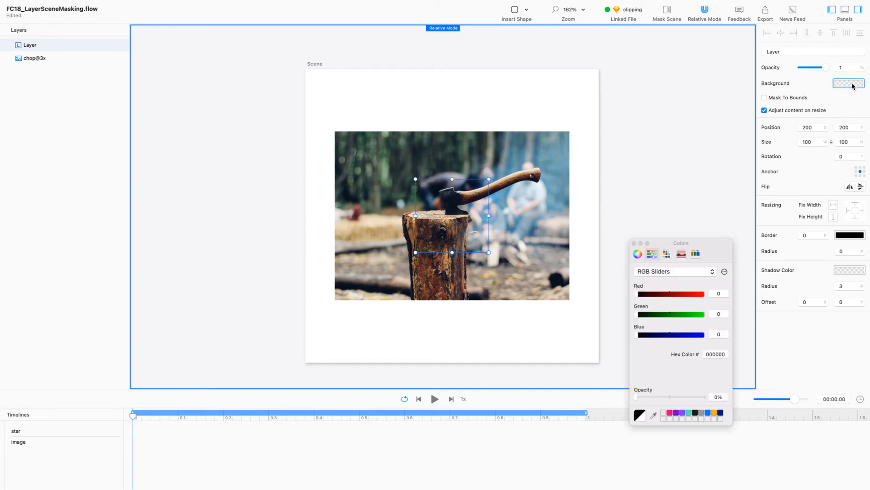
left_click(708, 413)
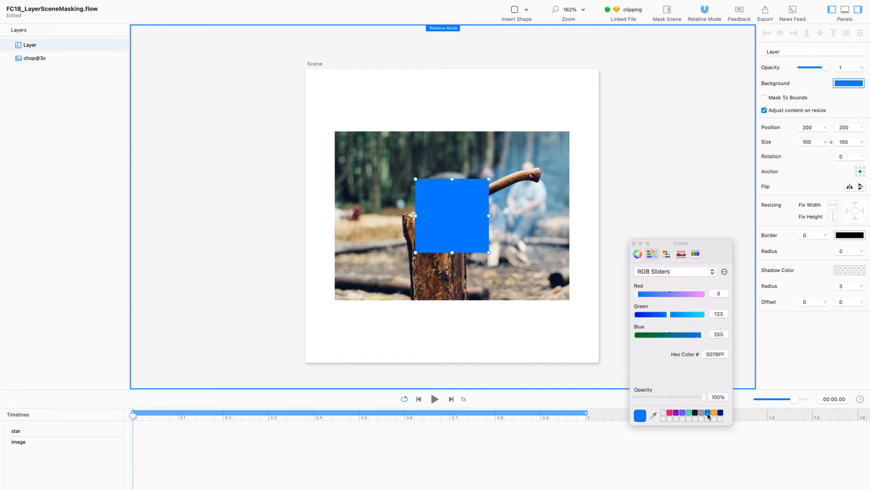
left_click(670, 413)
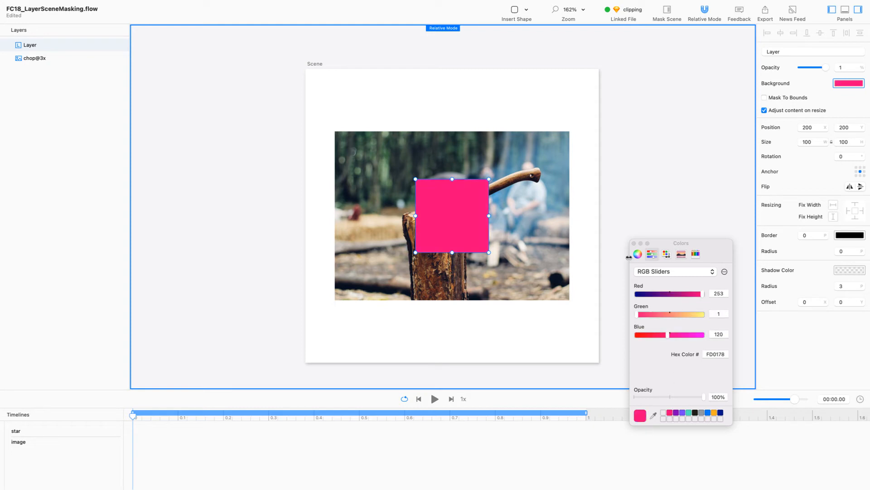
left_click(633, 243)
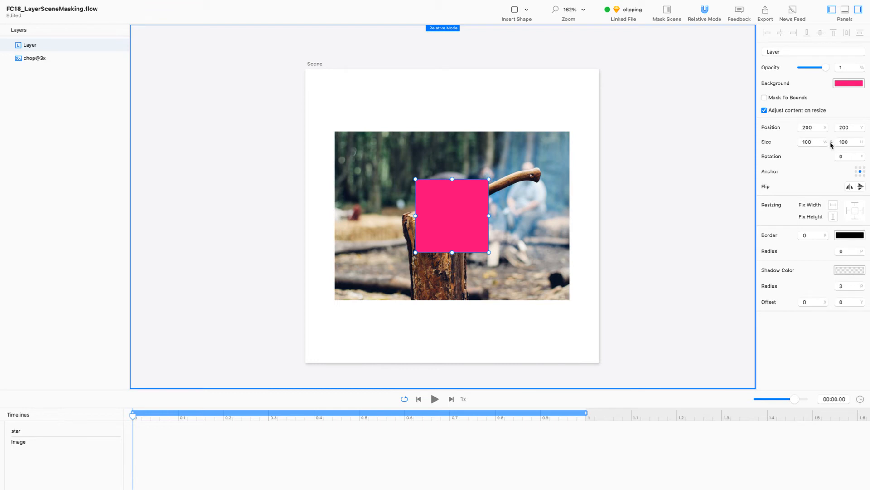
Step: Set the pink layer's size to 200 by 200
double_click(808, 142)
type("200")
key("Return")
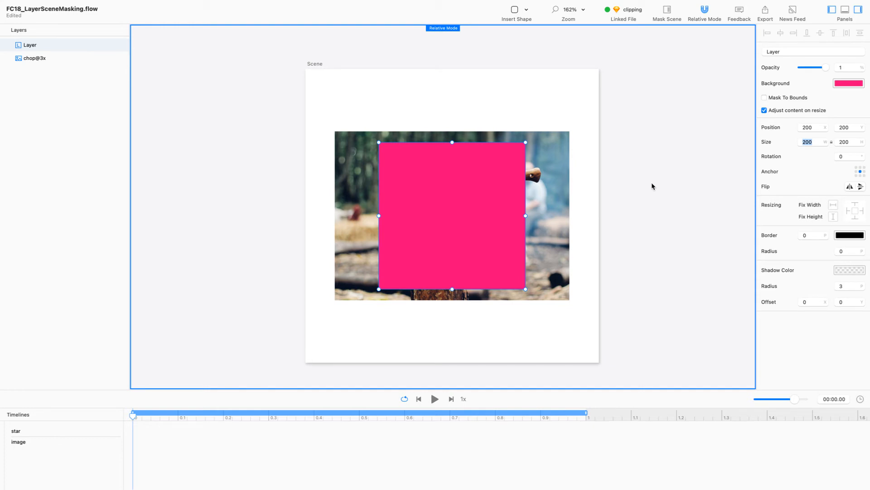
Step: Enable Mask To Bounds on the pink layer and raise its corner radius to 100 to form a circle
left_click(689, 213)
left_click(470, 237)
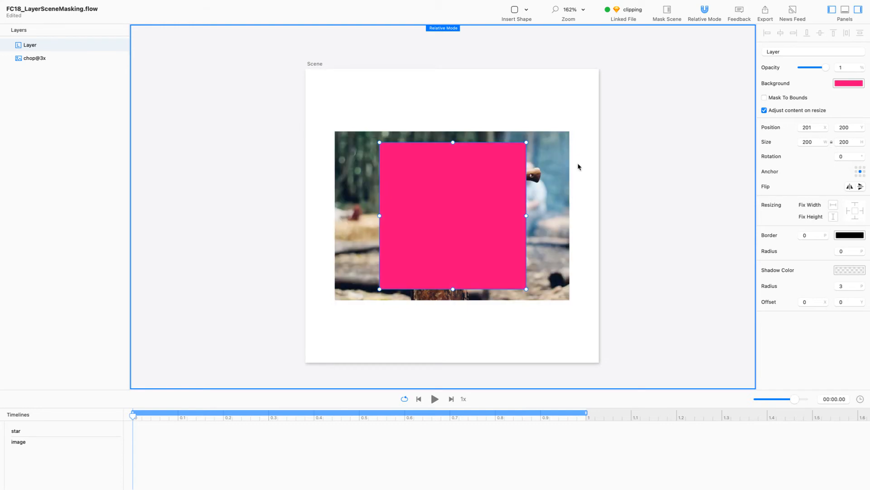
left_click(765, 98)
left_click(848, 252)
key("shift+Up")
key("shift+Up")
key("shift+Up")
key("shift+Up")
key("shift+Up")
key("shift+Up")
key("shift+Up")
key("shift+Up")
key("shift+Up")
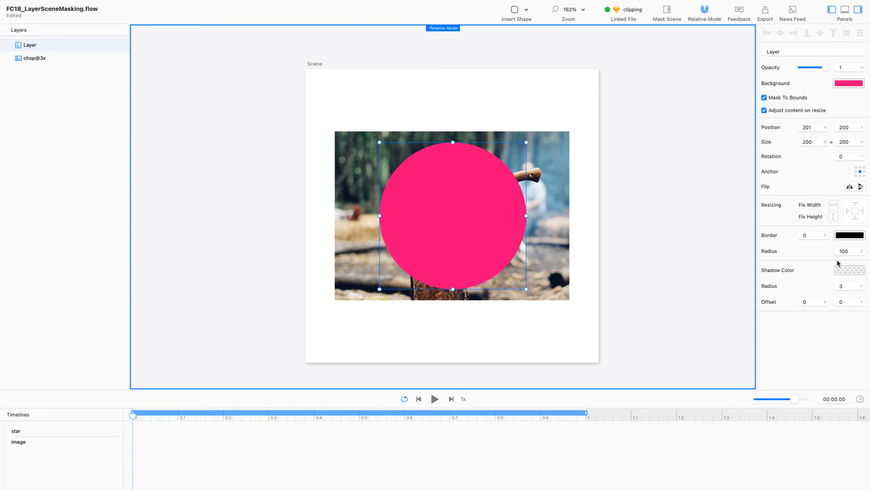
Step: Set the pink circle layer's X position to 200
left_click(817, 127)
key("Down")
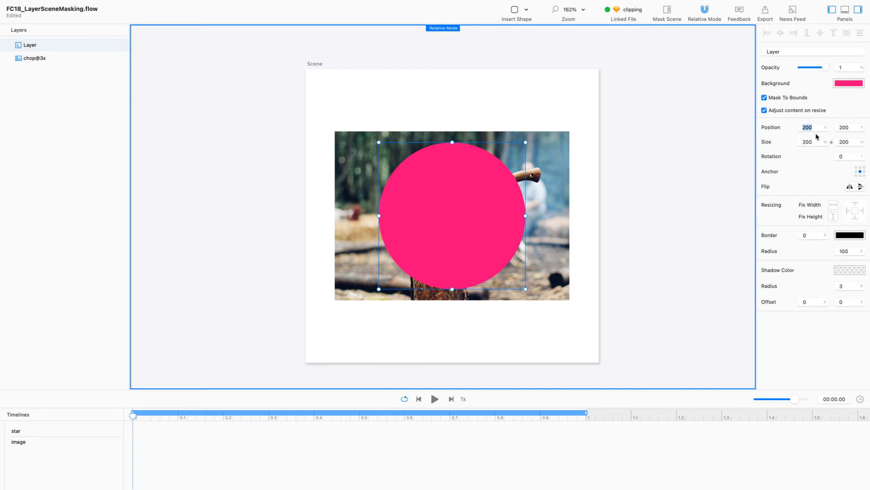
left_click(648, 176)
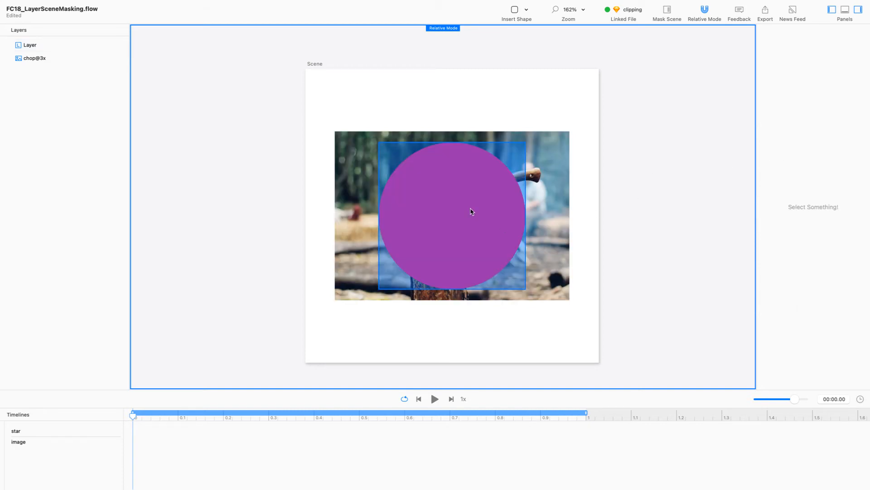
Step: Try nesting the chop@3x image inside the pink circle layer, and undo the nesting
left_click(421, 229)
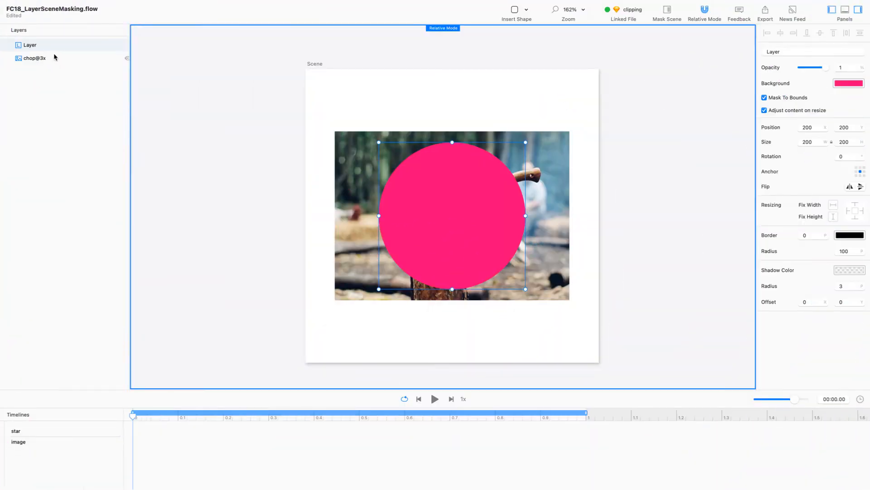
left_click_drag(34, 60, 36, 49)
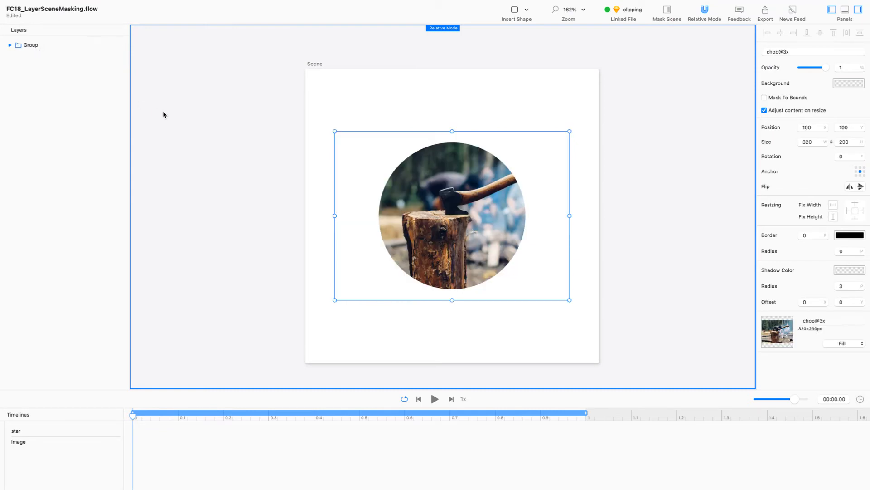
left_click(198, 119)
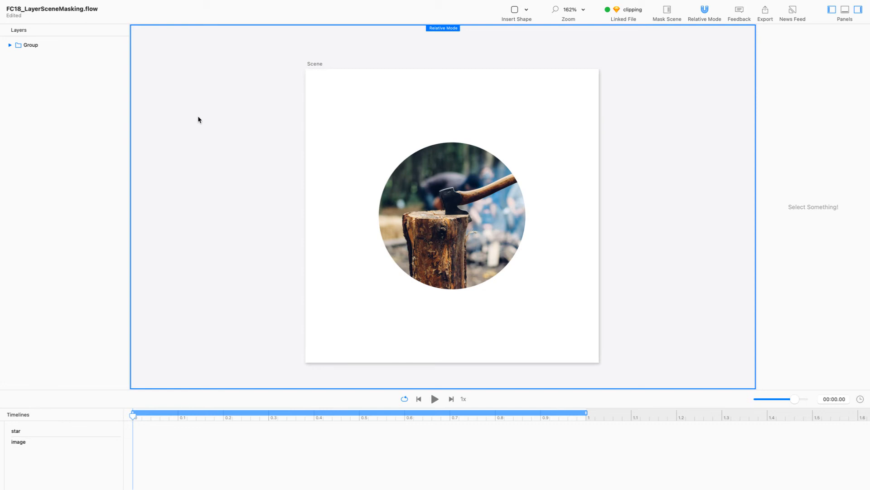
key("super+z")
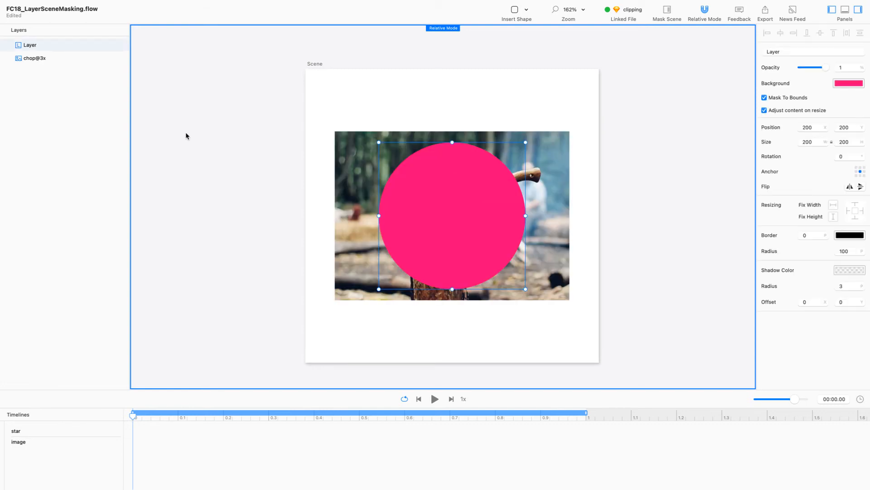
Step: Nest the chop@3x image inside the masking circle layer and turn off Relative Mode
left_click(167, 138)
left_click_drag(66, 58, 43, 45)
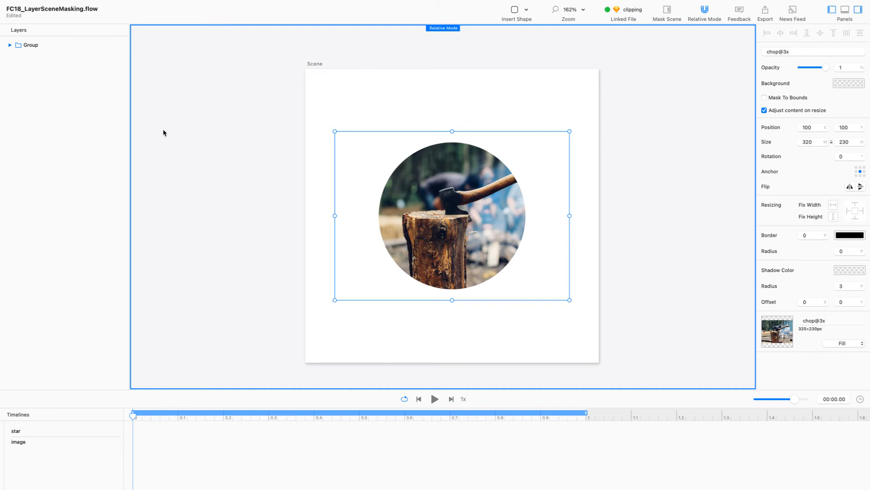
key("super+r")
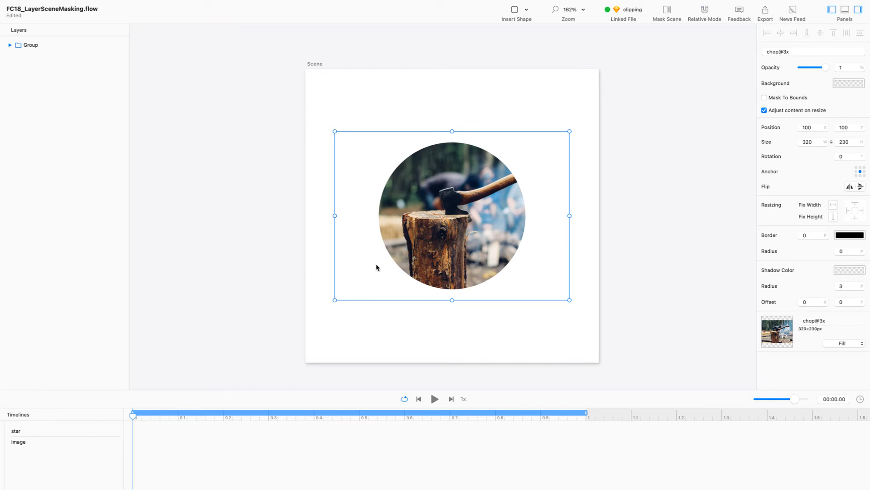
Step: At 1 second on the timeline, enlarge the nested image proportionally to about 429 by 308
left_click_drag(133, 415, 587, 416)
left_click_drag(570, 216, 590, 215)
left_click_drag(602, 214, 603, 215)
left_click(657, 240)
Step: Preview the image's scaling animation and return the playhead to 1 second
key("space")
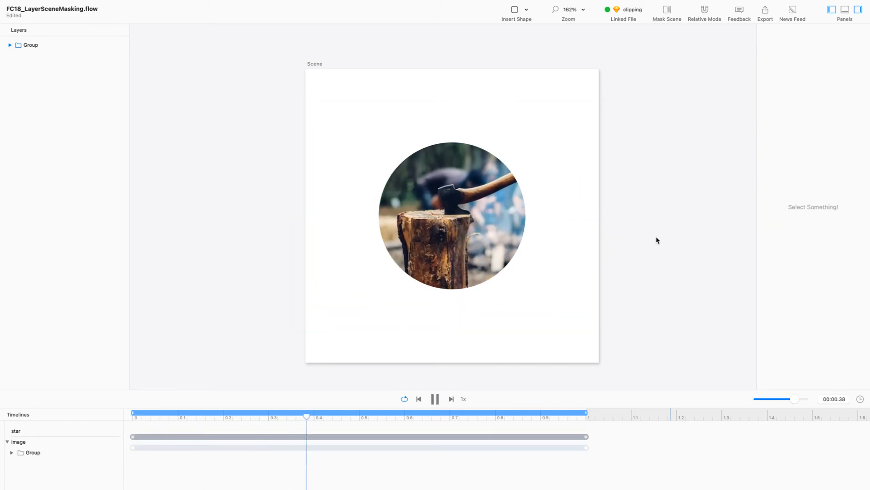
key("space")
left_click_drag(558, 416, 588, 416)
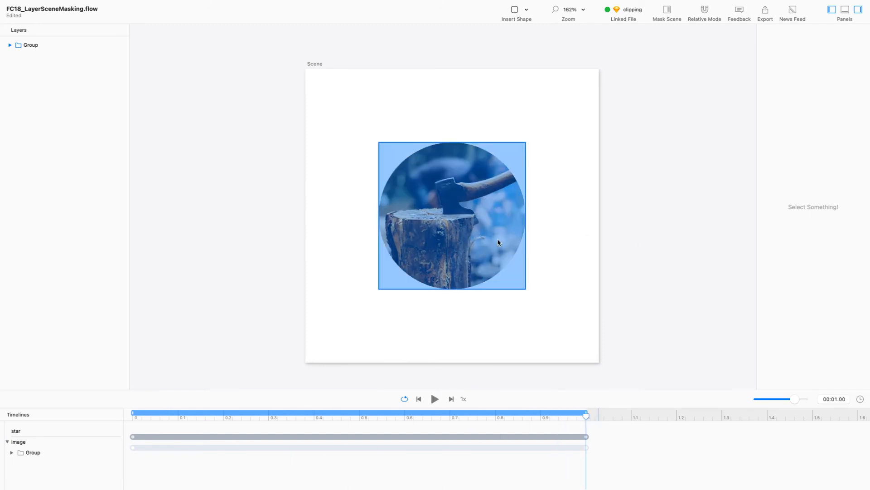
left_click(476, 231)
left_click_drag(475, 229, 476, 230)
key("super+z")
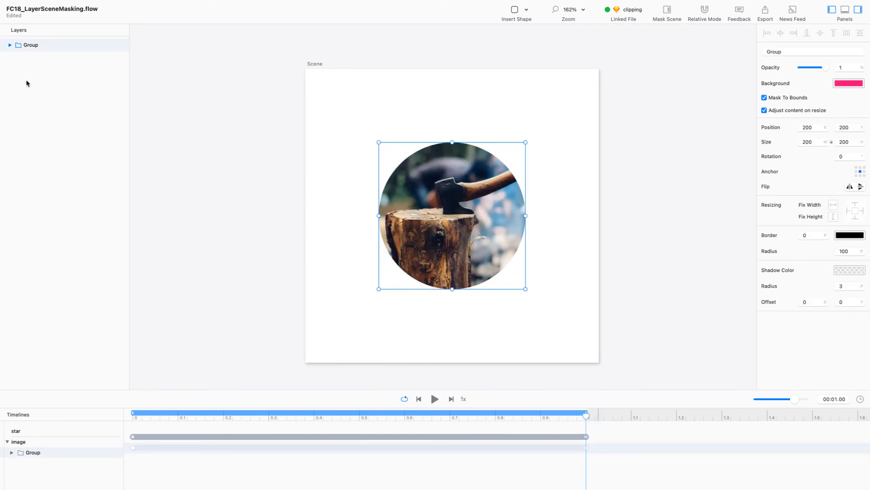
Step: At 1 second, move the chop@3x image inside the group down to Y 151 and play the animation
left_click(10, 45)
left_click(63, 59)
left_click_drag(497, 242, 496, 278)
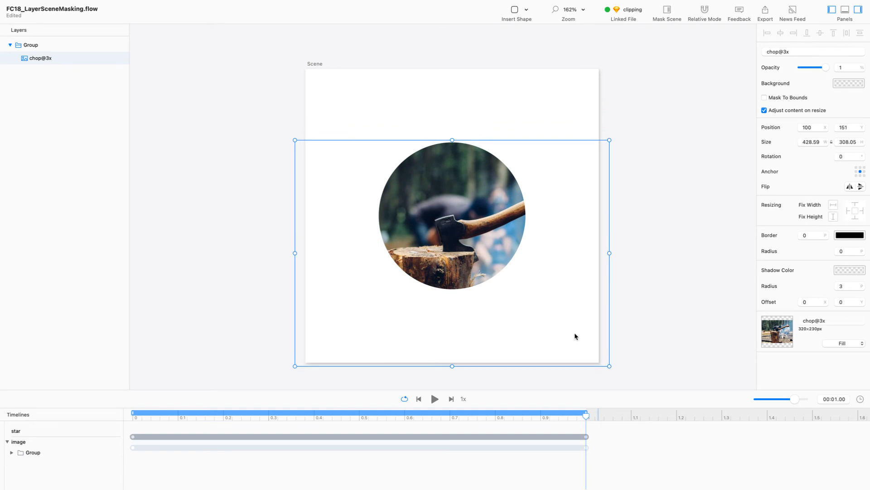
left_click(669, 300)
key("space")
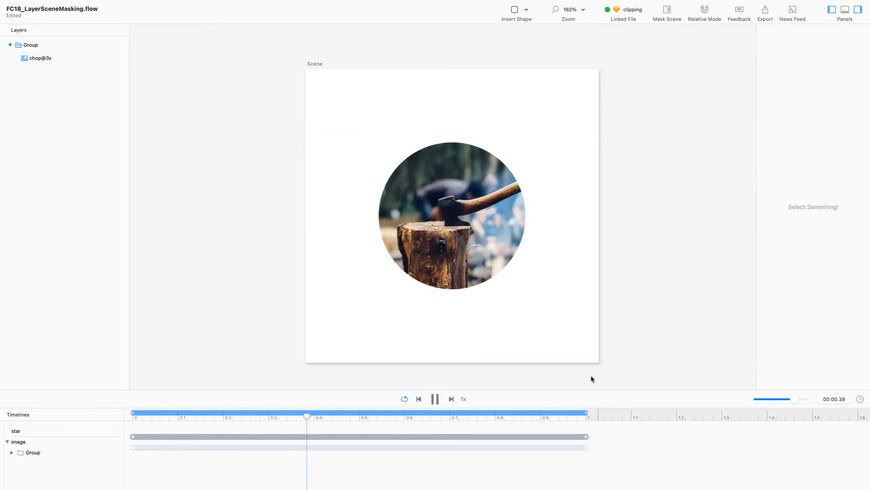
Step: Reveal the chop@3x tracks in an enlarged timeline, set the Y track's easing to Quint Both, and preview it
left_click(12, 452)
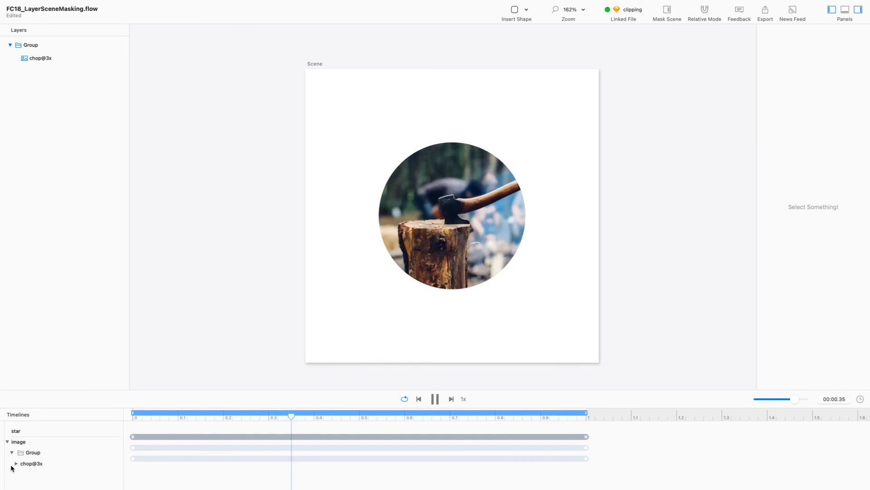
left_click(28, 462)
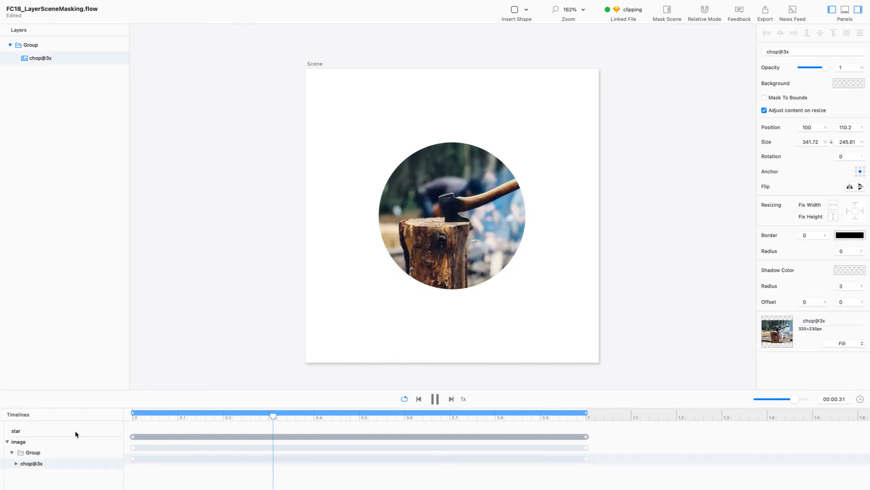
left_click(16, 463)
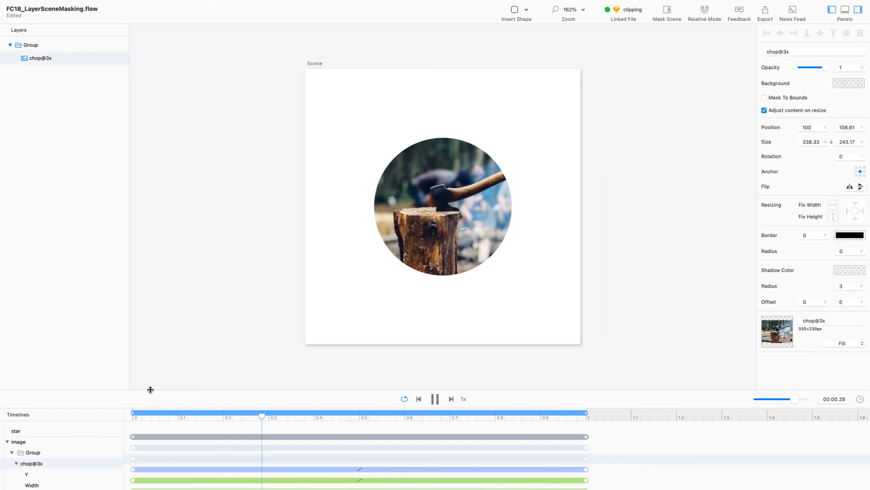
left_click_drag(150, 390, 150, 351)
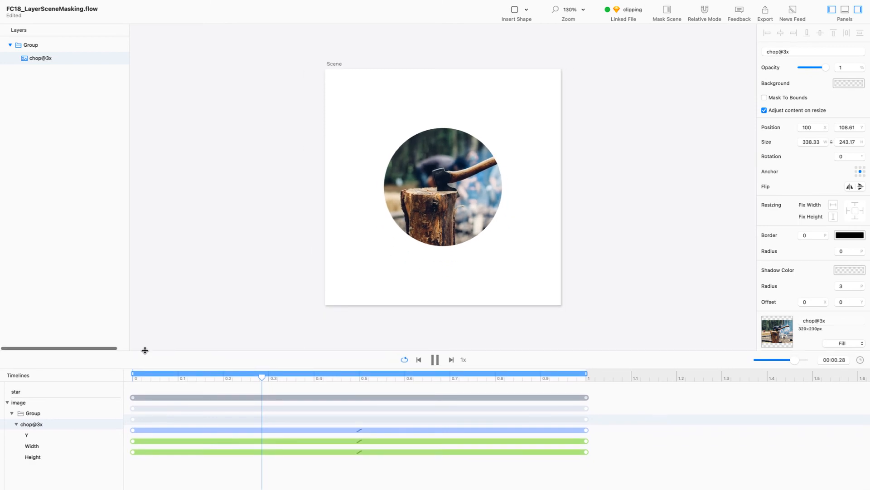
left_click(360, 429)
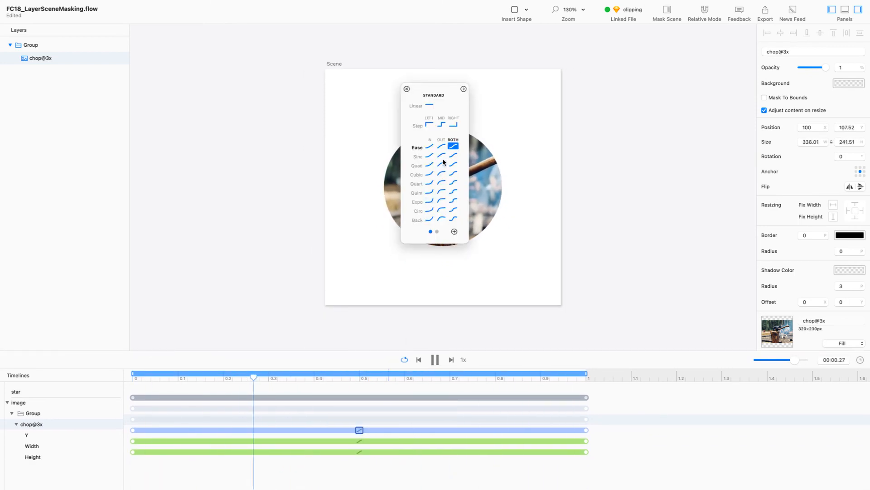
left_click(453, 192)
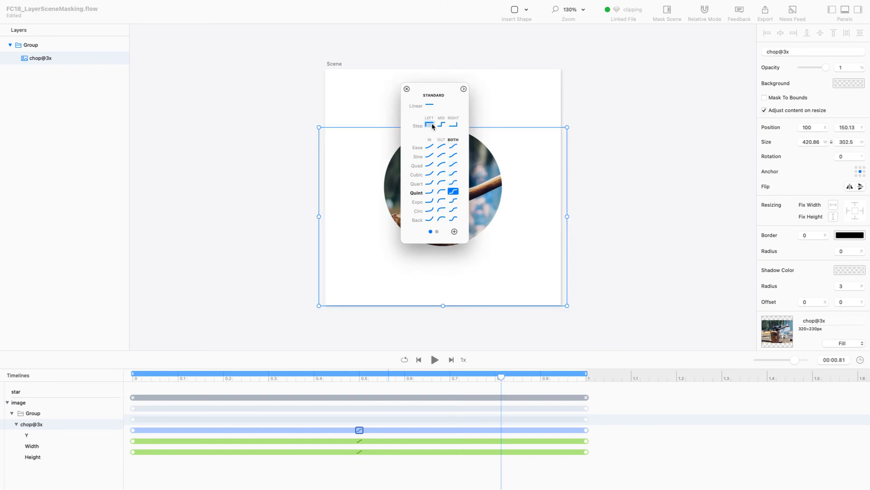
left_click(406, 91)
left_click(672, 113)
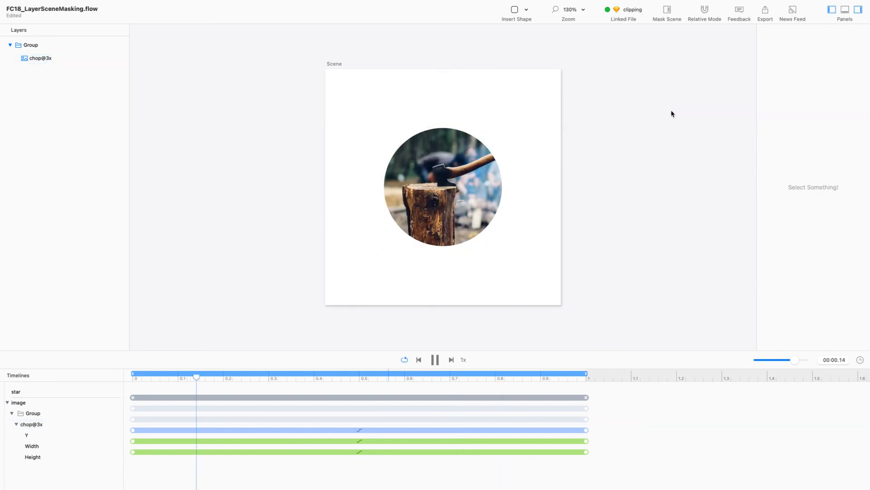
key("space")
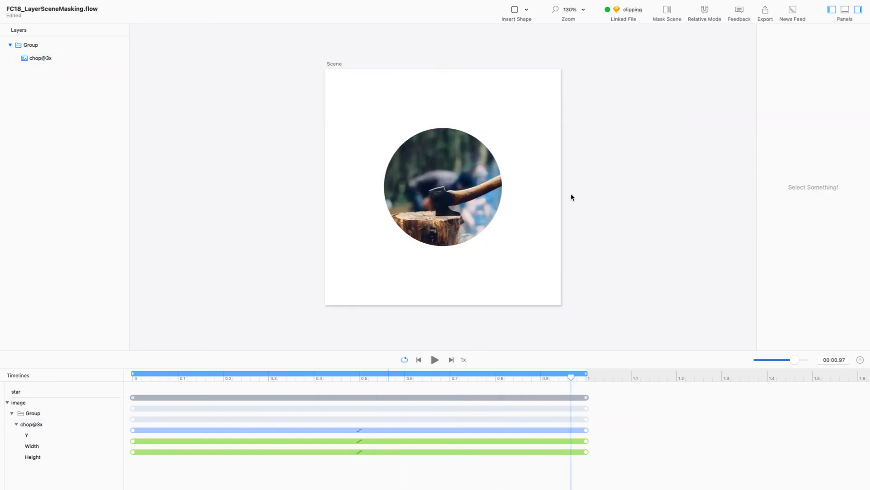
Step: Review the easing choices for the image's Y track and replay the animation
left_click(358, 430)
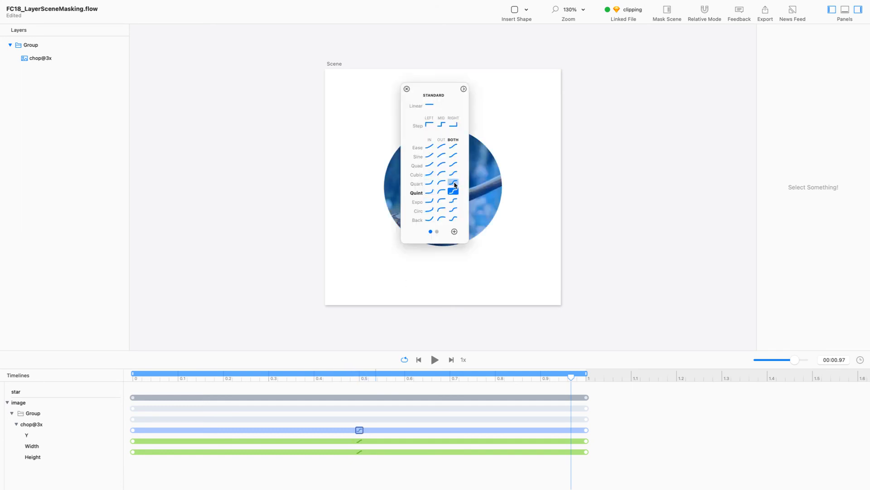
left_click(407, 90)
key("space")
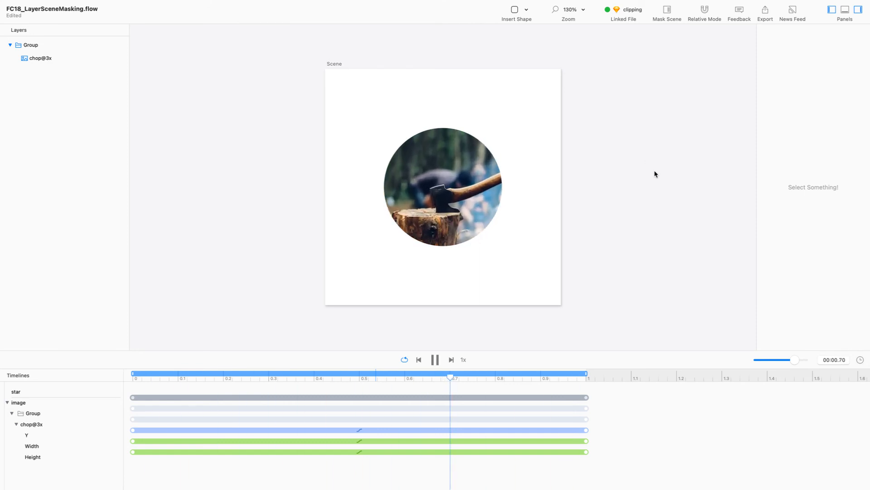